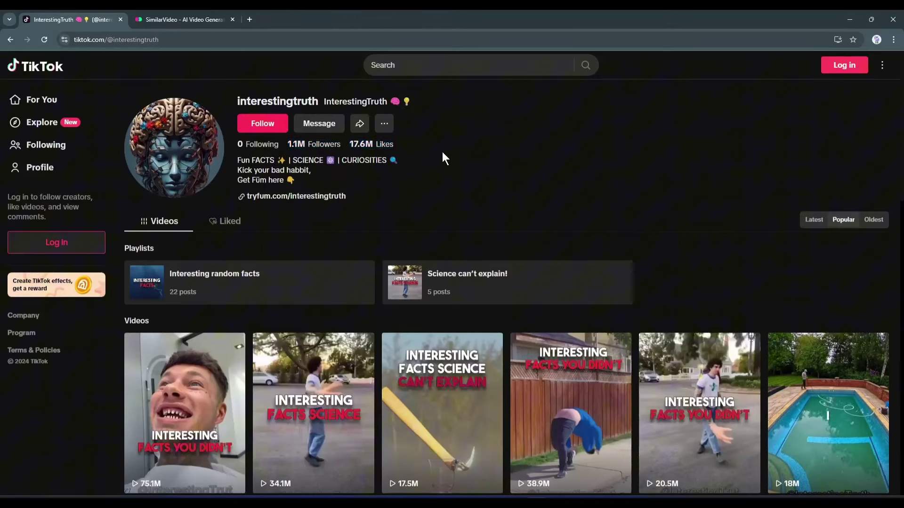
- Browse the interestingtruth profile grid and sort its fact videos by Latest
{"action": "scroll", "coordinate": [434, 141], "scroll_direction": "down", "scroll_amount": 3}
{"action": "scroll", "coordinate": [467, 308], "scroll_direction": "down", "scroll_amount": 6}
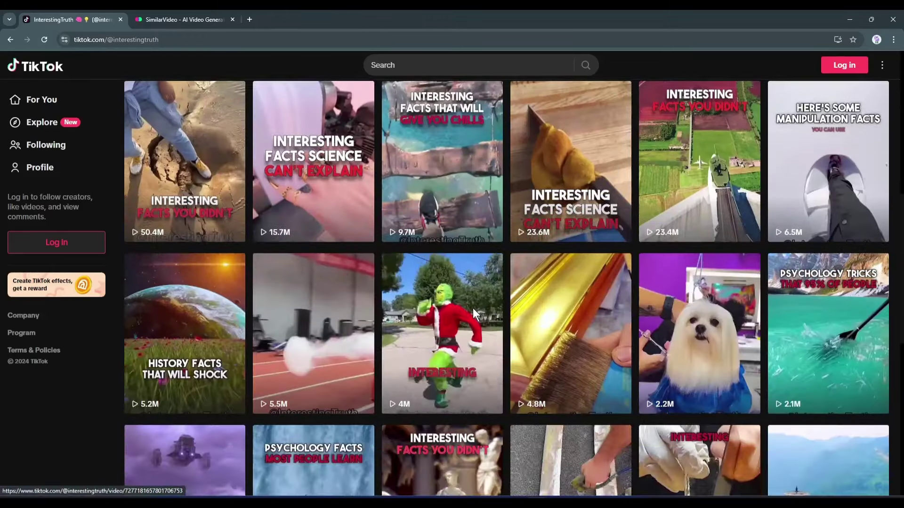
{"action": "scroll", "coordinate": [461, 309], "scroll_direction": "down", "scroll_amount": 4}
{"action": "scroll", "coordinate": [254, 270], "scroll_direction": "down", "scroll_amount": 4}
{"action": "scroll", "coordinate": [708, 259], "scroll_direction": "up", "scroll_amount": 10}
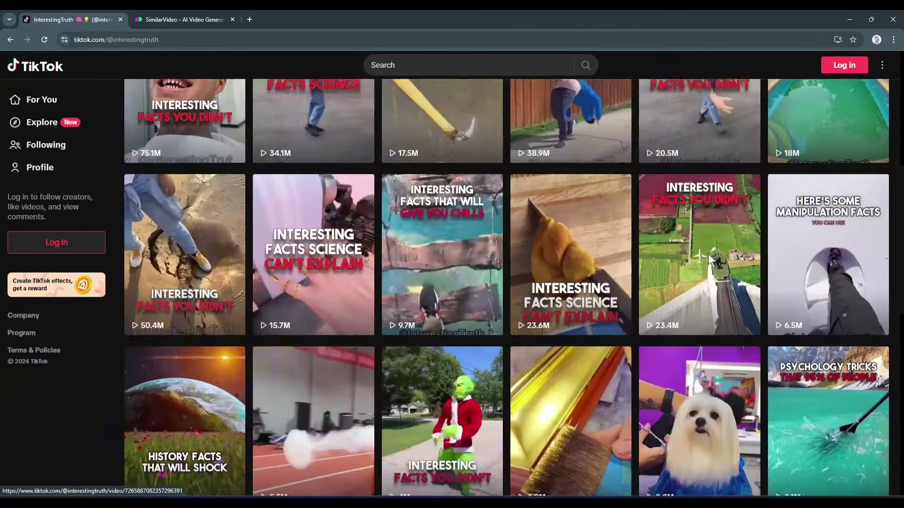
{"action": "scroll", "coordinate": [709, 258], "scroll_direction": "up", "scroll_amount": 5}
{"action": "left_click", "coordinate": [810, 221]}
{"action": "scroll", "coordinate": [462, 277], "scroll_direction": "down", "scroll_amount": 5}
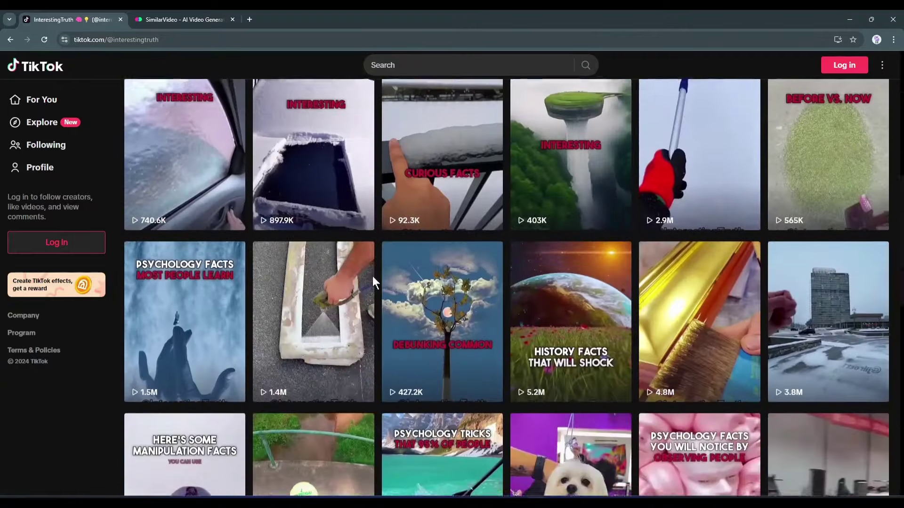
{"action": "scroll", "coordinate": [296, 300], "scroll_direction": "up", "scroll_amount": 4}
{"action": "scroll", "coordinate": [306, 283], "scroll_direction": "up", "scroll_amount": 2}
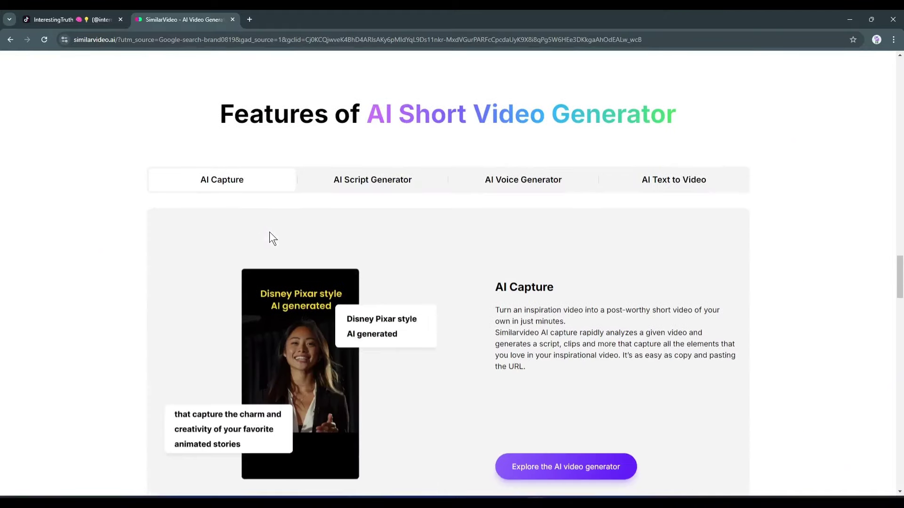
- View the AI Script Generator, AI Voice Generator and AI Text to Video features, then return to the top
{"action": "scroll", "coordinate": [367, 167], "scroll_direction": "down", "scroll_amount": 1}
{"action": "left_click", "coordinate": [394, 132]}
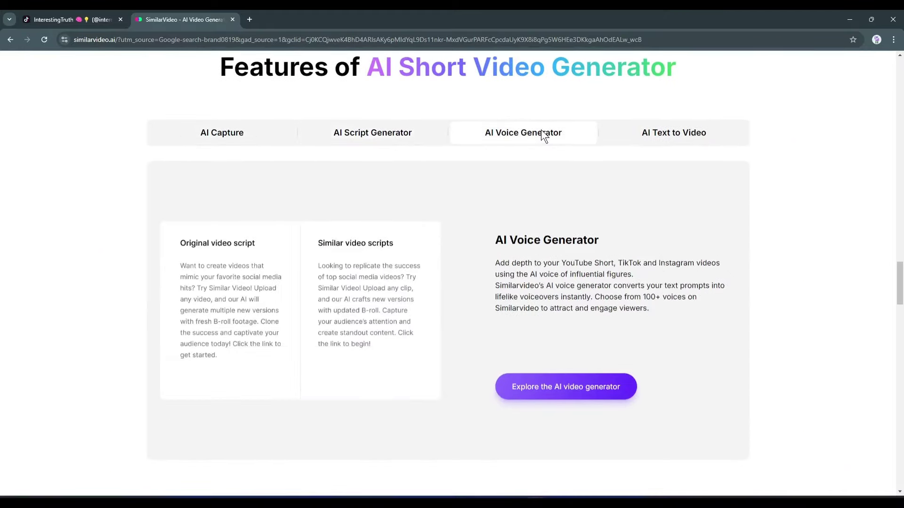
{"action": "left_click", "coordinate": [541, 130]}
{"action": "left_click", "coordinate": [663, 132]}
{"action": "scroll", "coordinate": [644, 199], "scroll_direction": "down", "scroll_amount": 1}
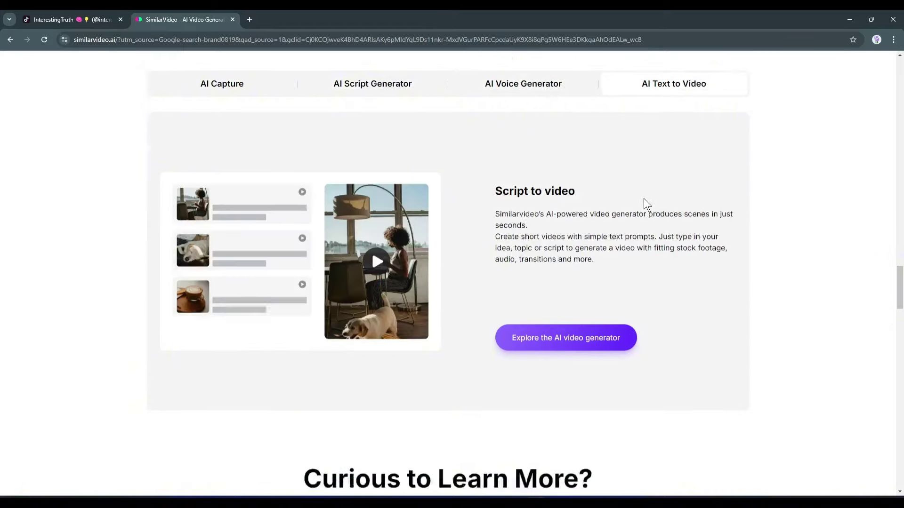
{"action": "scroll", "coordinate": [631, 213], "scroll_direction": "up", "scroll_amount": 18}
{"action": "scroll", "coordinate": [623, 212], "scroll_direction": "up", "scroll_amount": 10}
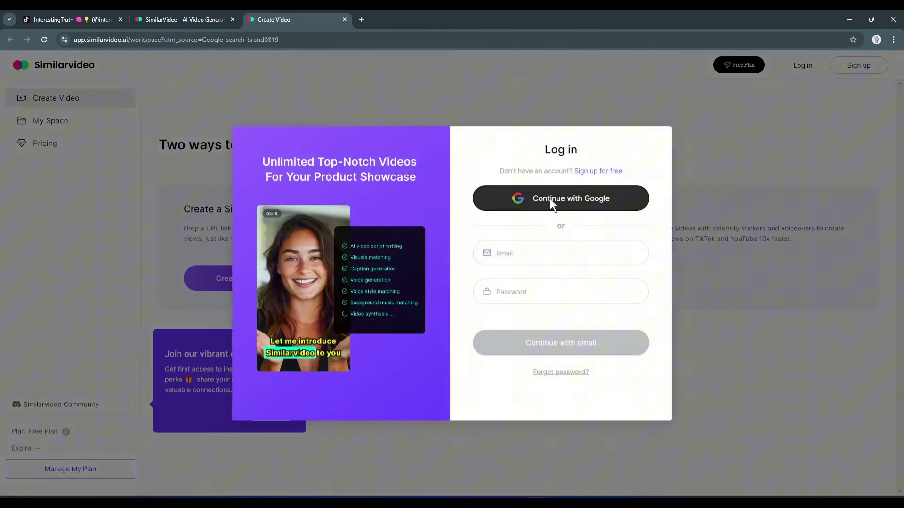
- Sign in with Google, dismiss the community popup, and copy the Einstein brain video's TikTok link
{"action": "left_click", "coordinate": [550, 198]}
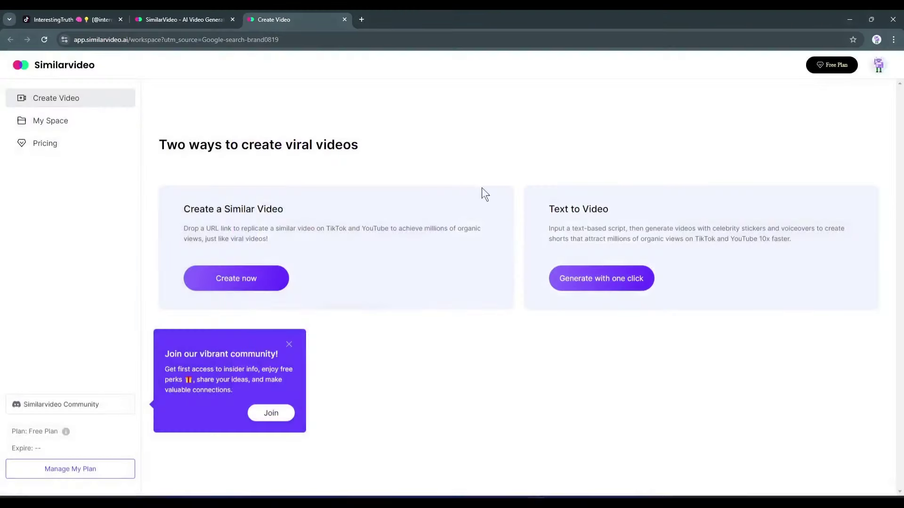
{"action": "left_click", "coordinate": [289, 344]}
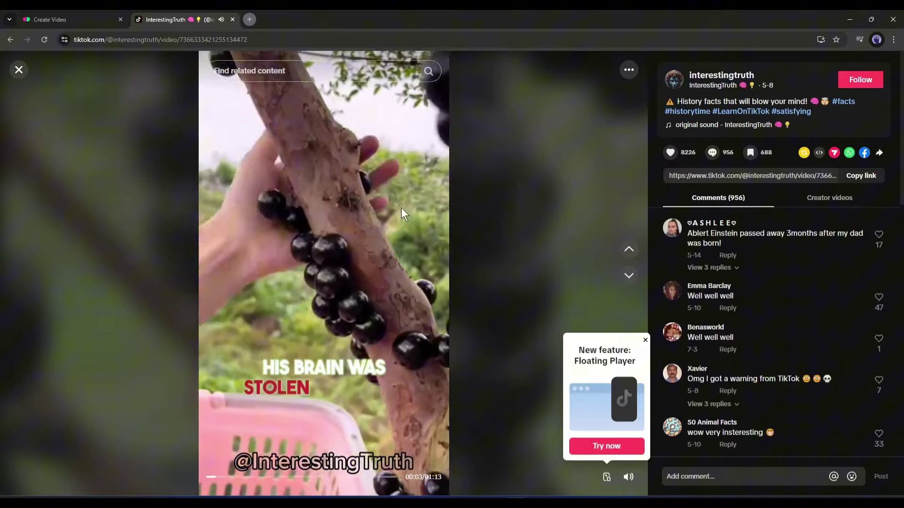
{"action": "left_click", "coordinate": [291, 45]}
{"action": "key", "text": "ctrl+c"}
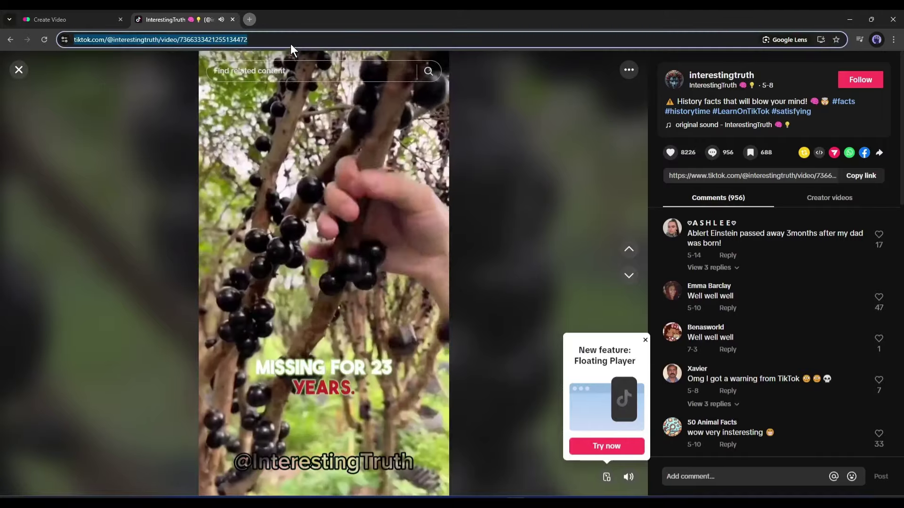
{"action": "left_click", "coordinate": [86, 13]}
- Start a similar video from the pasted TikTok link with brand name 'Ablert Einstein'
{"action": "left_click", "coordinate": [240, 289]}
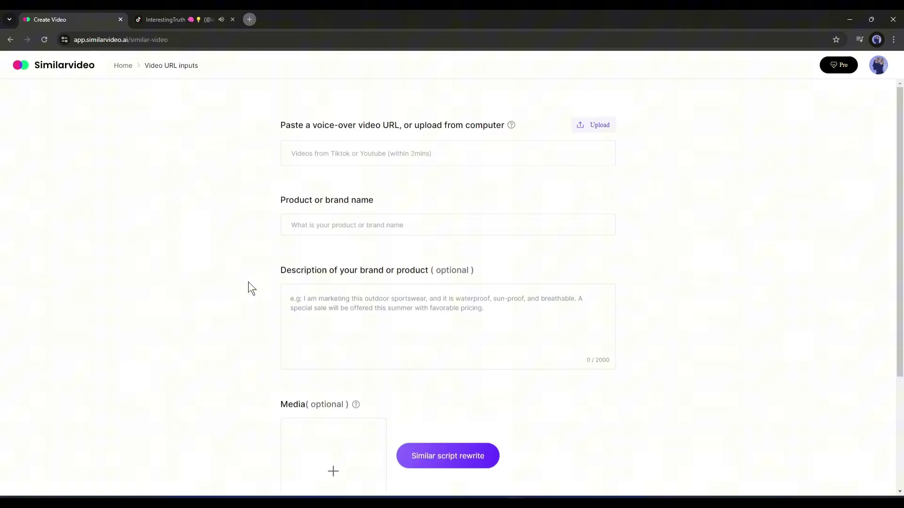
{"action": "left_click", "coordinate": [391, 160]}
{"action": "key", "text": "ctrl+v"}
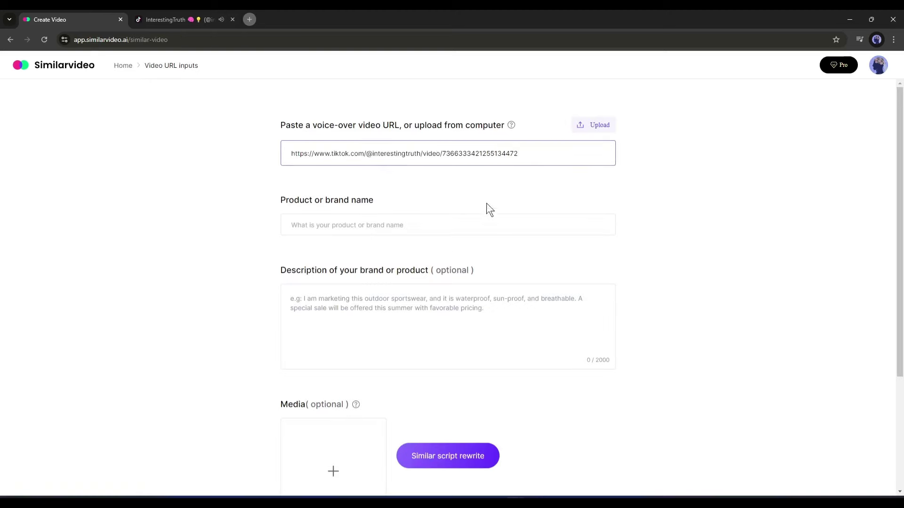
{"action": "left_click", "coordinate": [411, 220]}
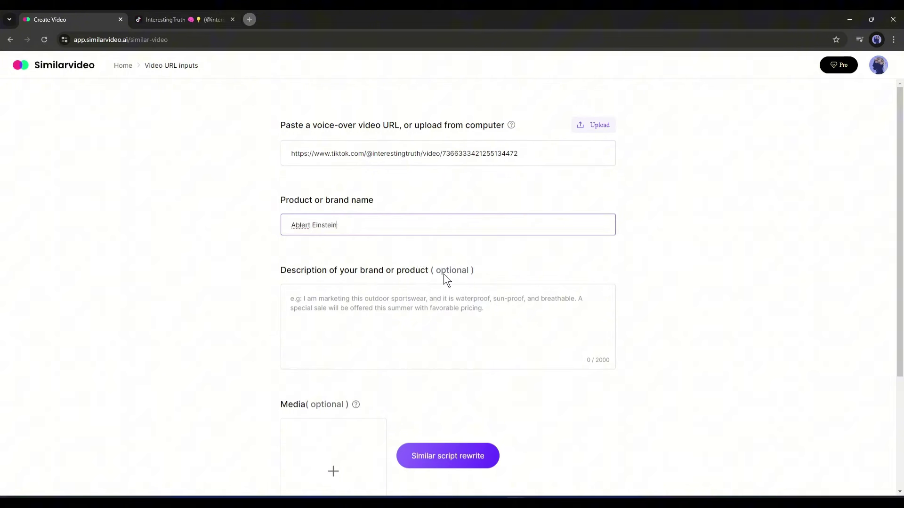
{"action": "left_click", "coordinate": [356, 322]}
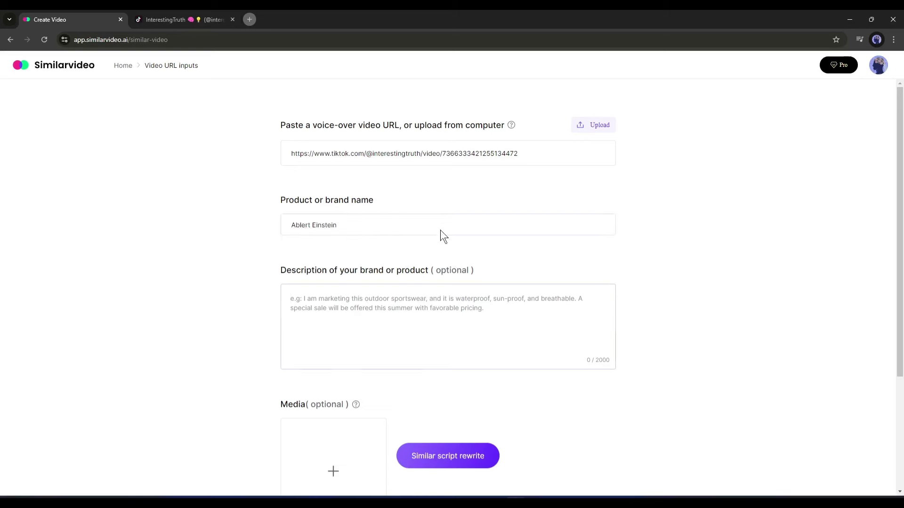
{"action": "left_click", "coordinate": [358, 220]}
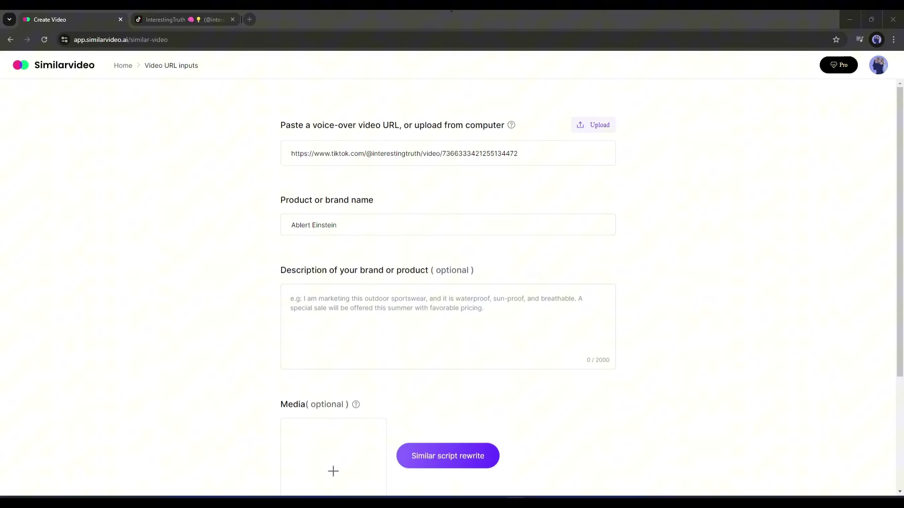
{"action": "left_click", "coordinate": [310, 291]}
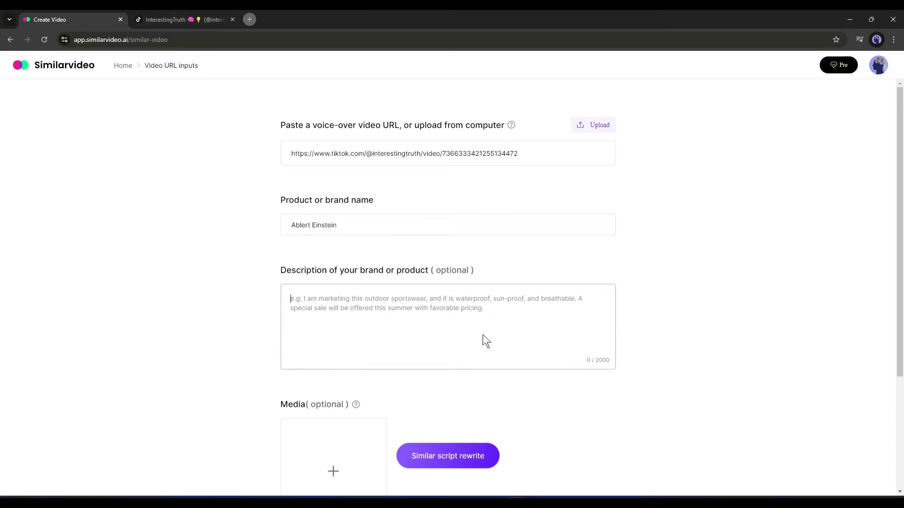
- Check the Computer and Cloud media options without adding files, then run Similar script rewrite
{"action": "scroll", "coordinate": [427, 346], "scroll_direction": "down", "scroll_amount": 3}
{"action": "mouse_move", "coordinate": [343, 293]}
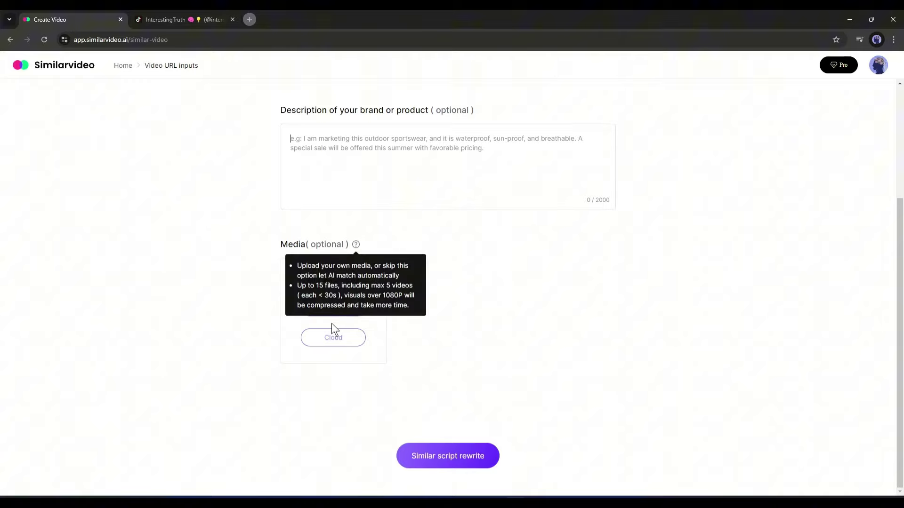
{"action": "left_click", "coordinate": [332, 308]}
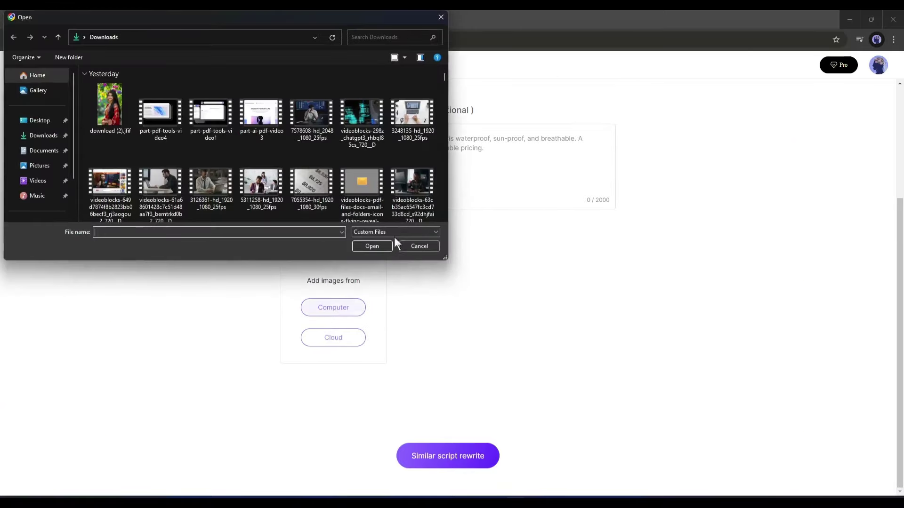
{"action": "left_click", "coordinate": [418, 246]}
{"action": "left_click", "coordinate": [334, 335]}
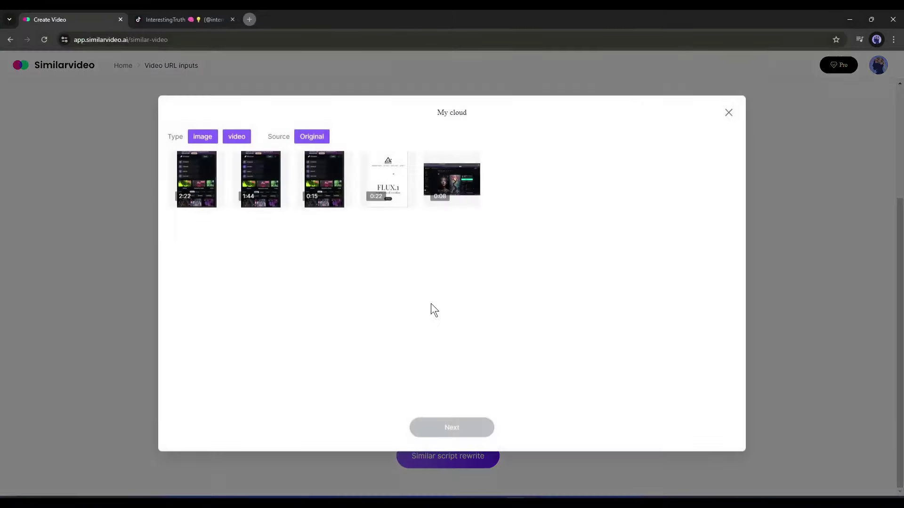
{"action": "left_click", "coordinate": [728, 113]}
{"action": "scroll", "coordinate": [370, 242], "scroll_direction": "up", "scroll_amount": 4}
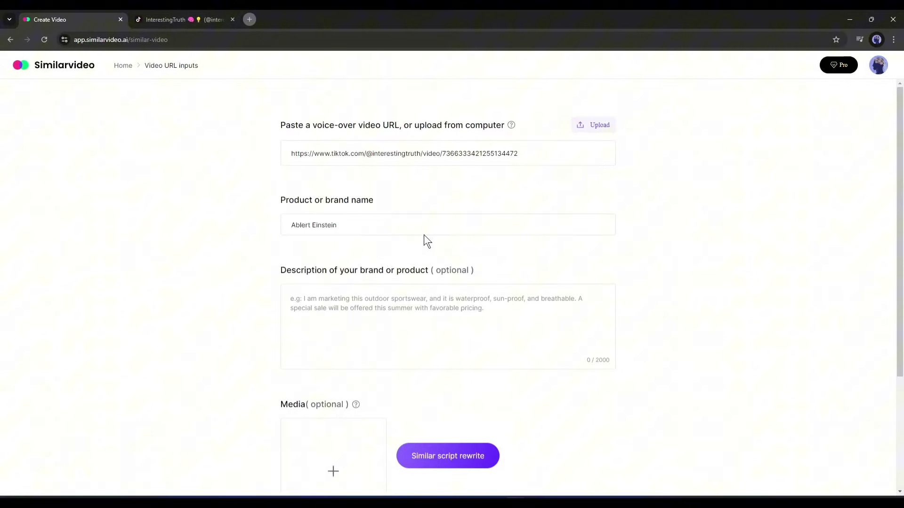
{"action": "scroll", "coordinate": [421, 437], "scroll_direction": "down", "scroll_amount": 4}
{"action": "left_click", "coordinate": [440, 455]}
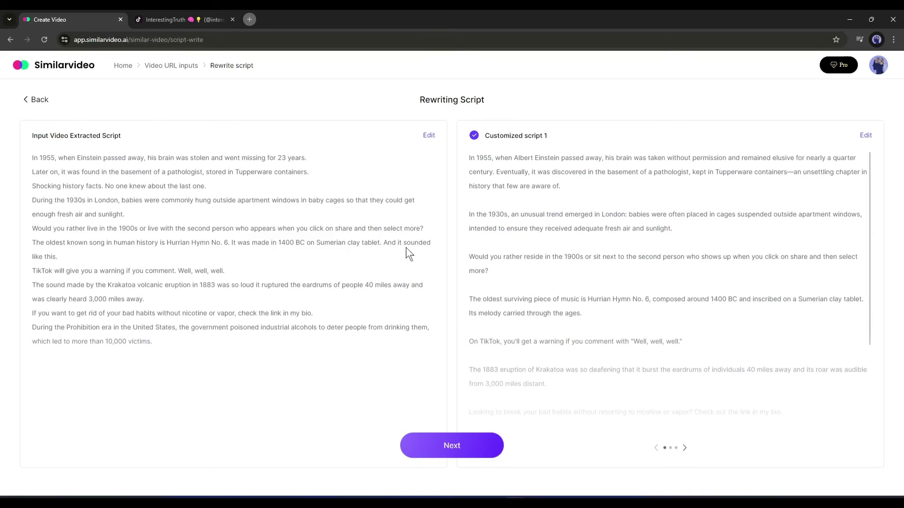
- Compare Customized scripts 1, 2 and 3, settling on the Einstein-focused Customized script 3
{"action": "scroll", "coordinate": [554, 238], "scroll_direction": "down", "scroll_amount": 3}
{"action": "scroll", "coordinate": [565, 263], "scroll_direction": "up", "scroll_amount": 3}
{"action": "scroll", "coordinate": [553, 323], "scroll_direction": "down", "scroll_amount": 3}
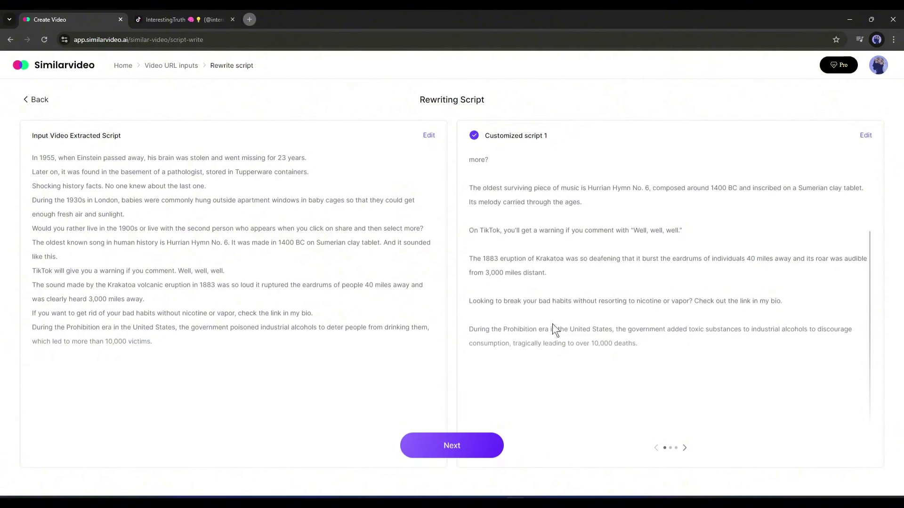
{"action": "left_click", "coordinate": [685, 447]}
{"action": "left_click", "coordinate": [686, 448]}
{"action": "scroll", "coordinate": [614, 368], "scroll_direction": "down", "scroll_amount": 3}
{"action": "scroll", "coordinate": [584, 351], "scroll_direction": "up", "scroll_amount": 2}
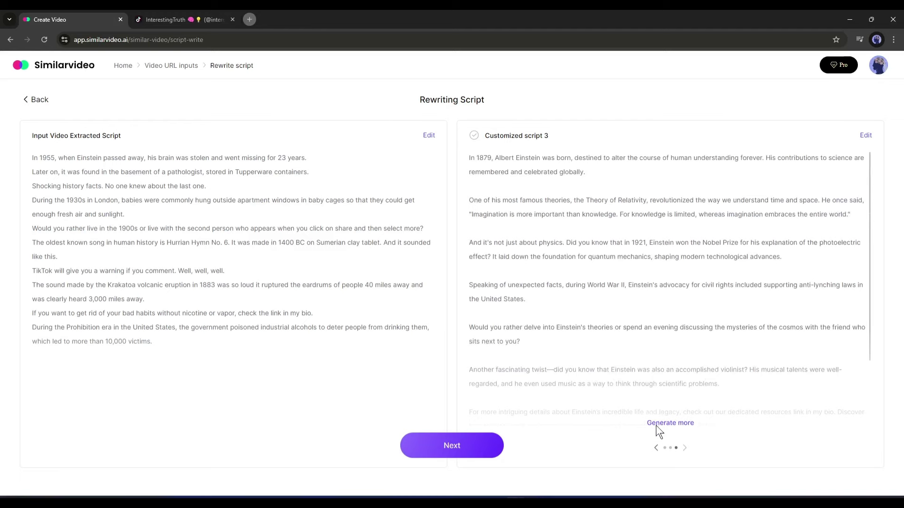
{"action": "left_click", "coordinate": [655, 447]}
{"action": "left_click", "coordinate": [685, 447]}
- Preview the B-roll Footage, Celebrity Sticker and viral voiceover styles, then select Begin with a Hook
{"action": "left_click", "coordinate": [459, 451]}
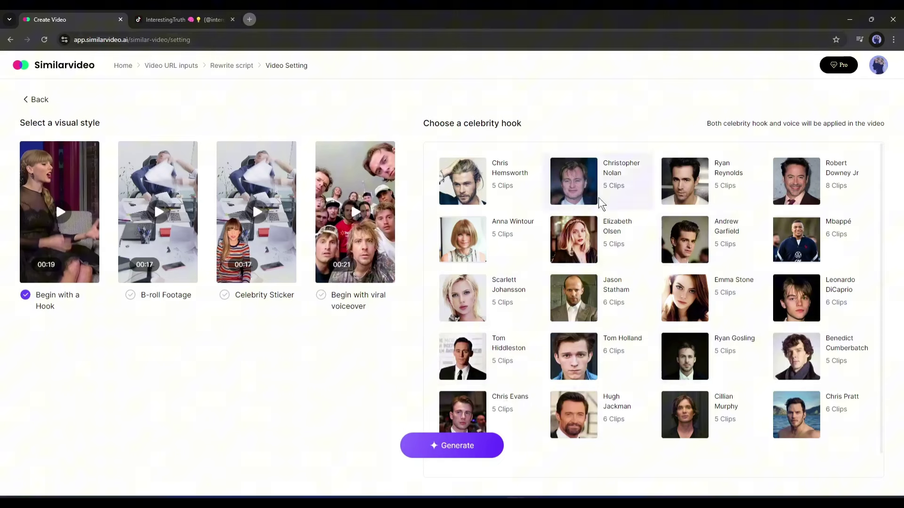
{"action": "left_click", "coordinate": [63, 214]}
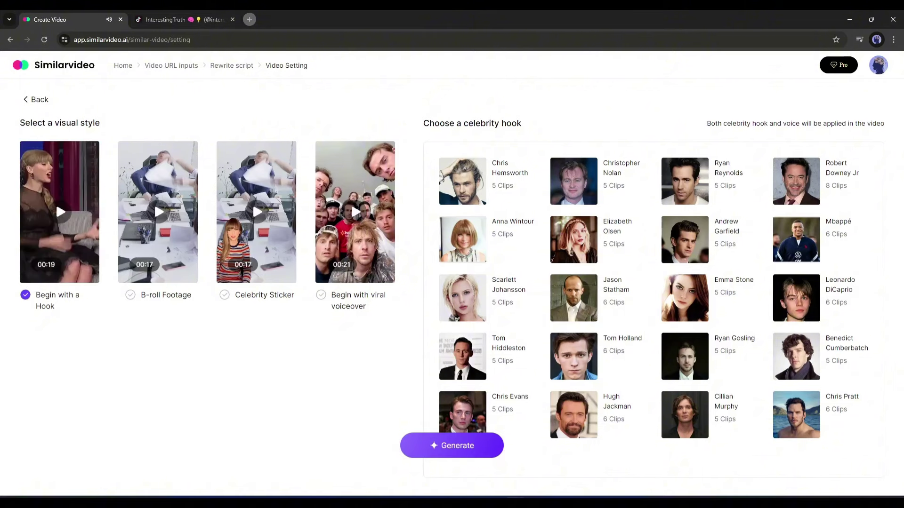
{"action": "left_click", "coordinate": [157, 224]}
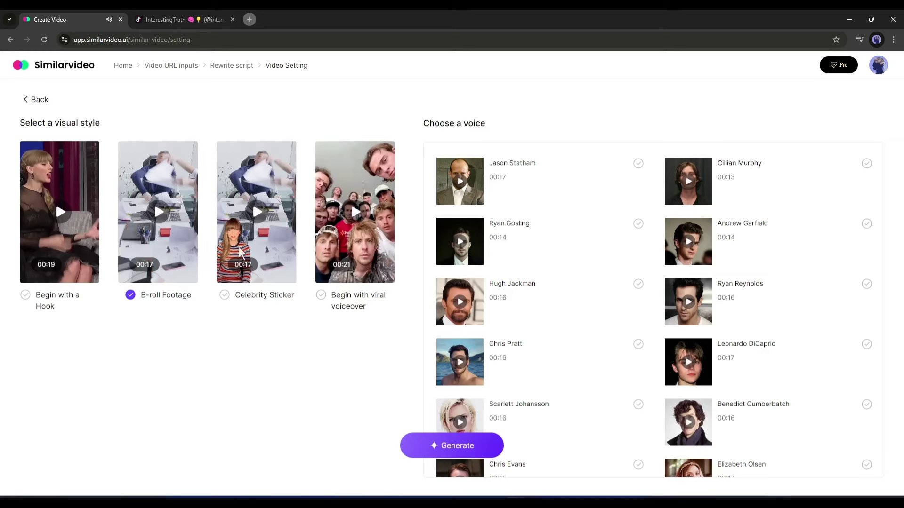
{"action": "left_click", "coordinate": [267, 213]}
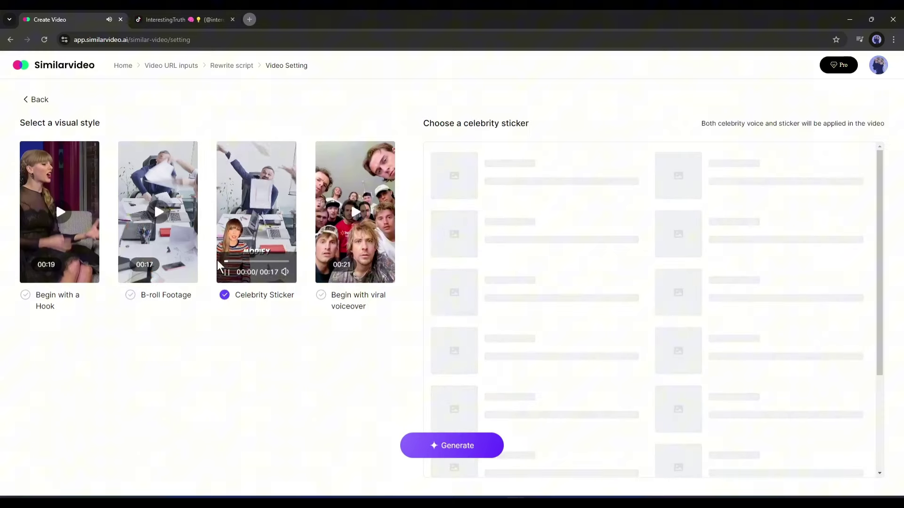
{"action": "left_click", "coordinate": [228, 274]}
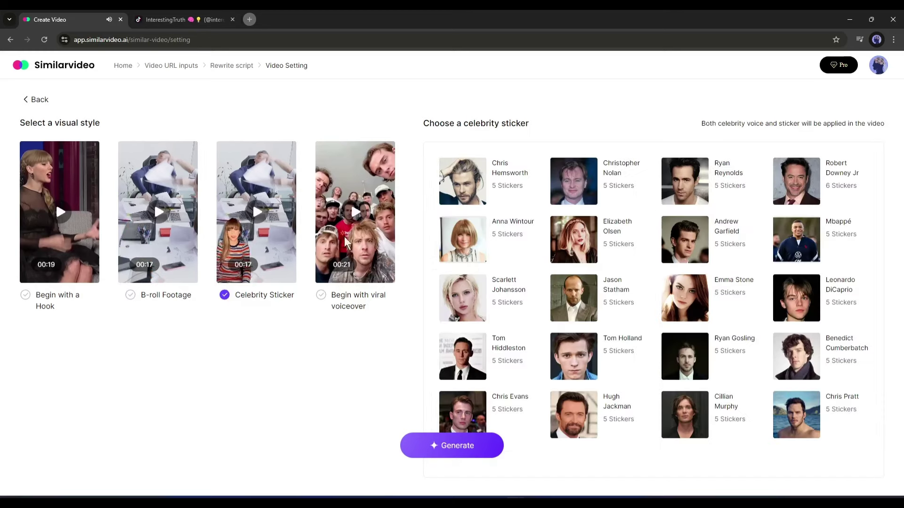
{"action": "left_click", "coordinate": [355, 213]}
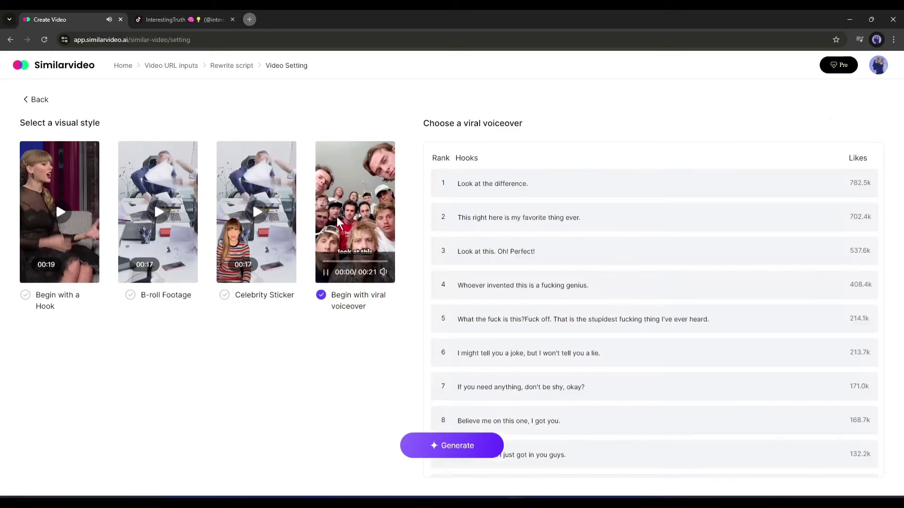
{"action": "left_click", "coordinate": [323, 273]}
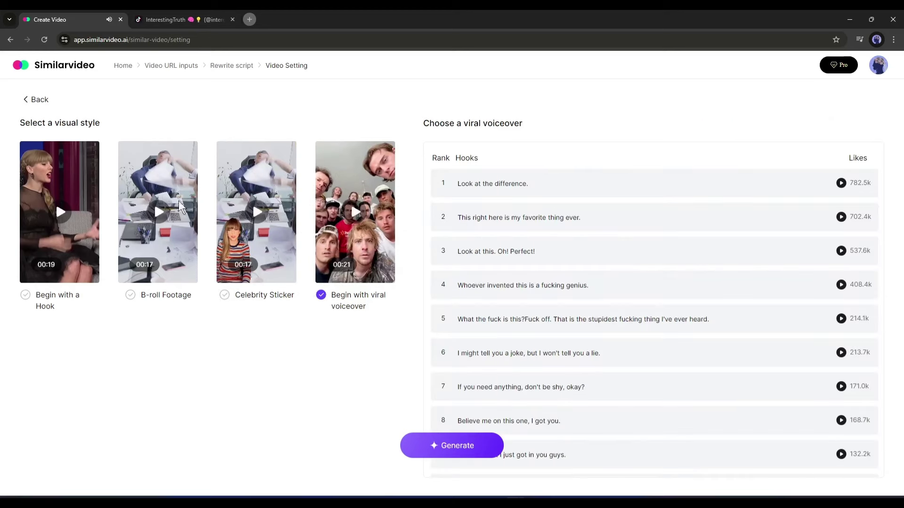
{"action": "left_click", "coordinate": [77, 184]}
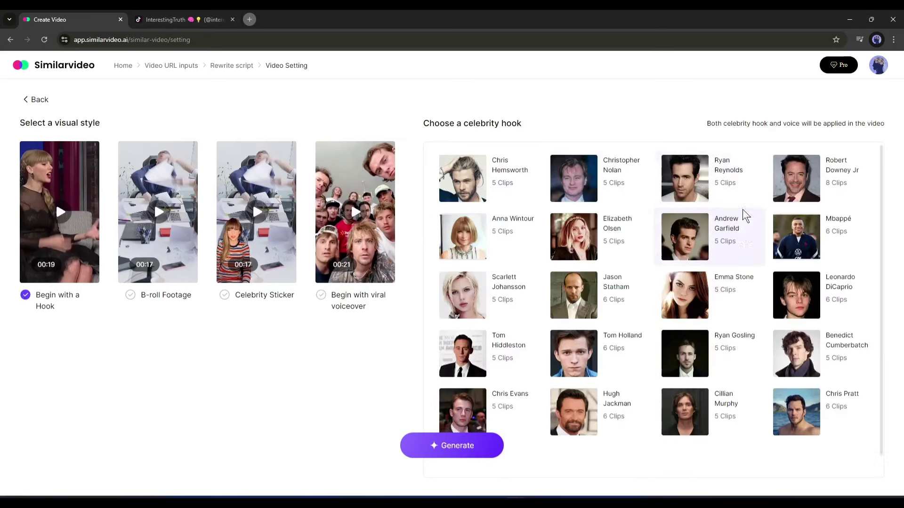
- Scroll the celebrity hook grid down to Stephen Colbert and open his clips
{"action": "scroll", "coordinate": [734, 217], "scroll_direction": "down", "scroll_amount": 2}
{"action": "scroll", "coordinate": [572, 325], "scroll_direction": "down", "scroll_amount": 5}
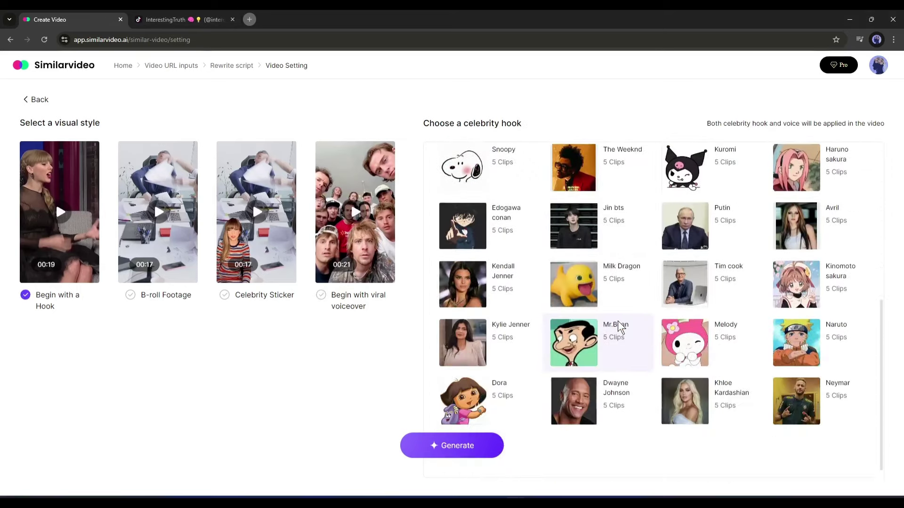
{"action": "scroll", "coordinate": [614, 317], "scroll_direction": "down", "scroll_amount": 6}
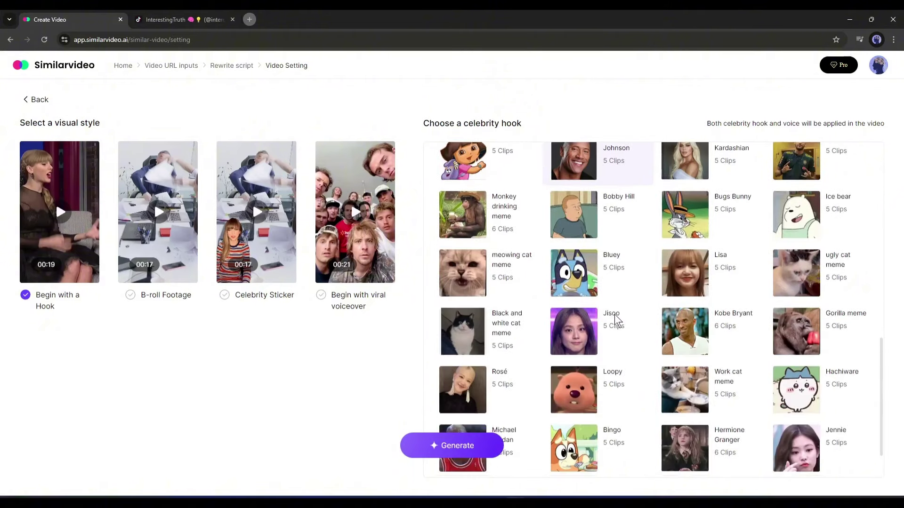
{"action": "scroll", "coordinate": [614, 315], "scroll_direction": "down", "scroll_amount": 9}
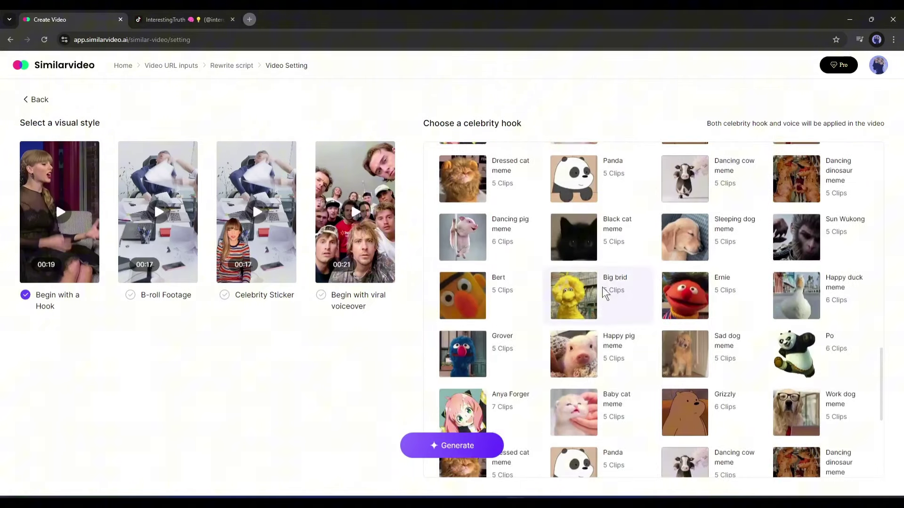
{"action": "scroll", "coordinate": [558, 328], "scroll_direction": "down", "scroll_amount": 8}
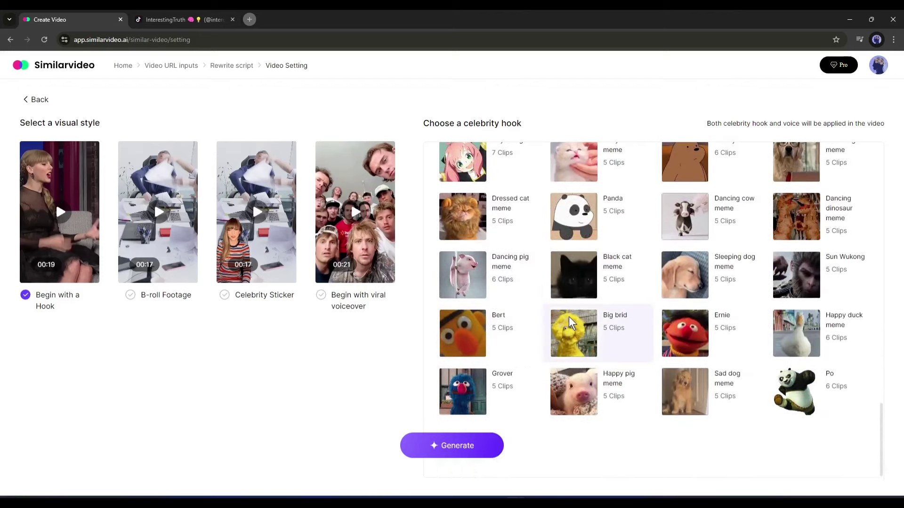
{"action": "scroll", "coordinate": [631, 340], "scroll_direction": "down", "scroll_amount": 10}
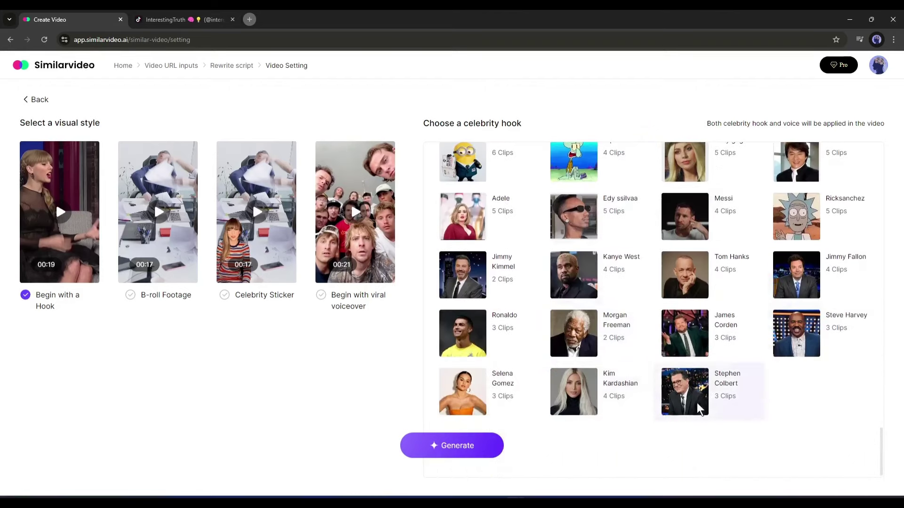
{"action": "left_click", "coordinate": [700, 391]}
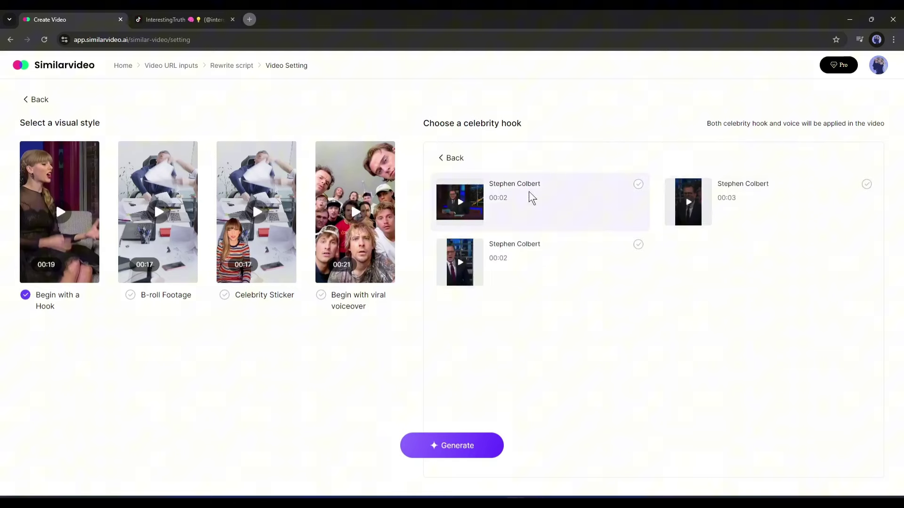
- Preview the Colbert clips, pick the third one as the hook, and generate the video
{"action": "left_click", "coordinate": [456, 205]}
{"action": "left_click", "coordinate": [460, 263]}
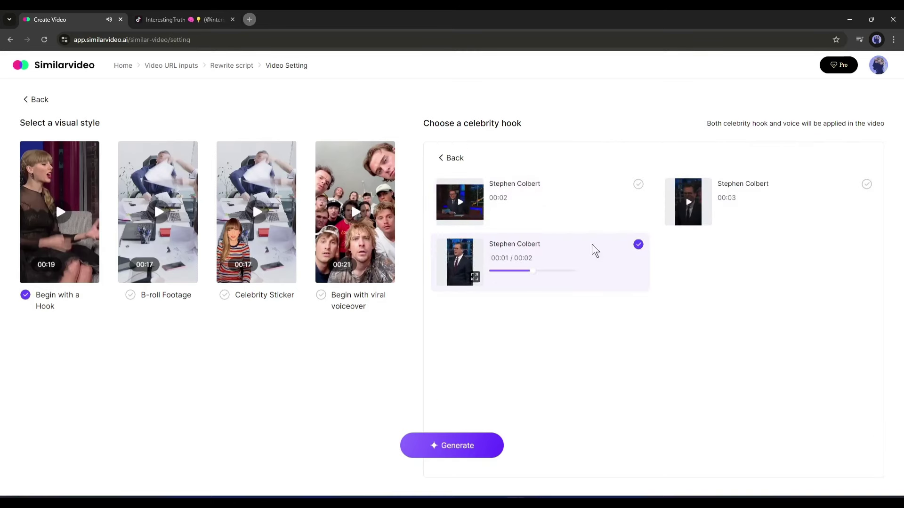
{"action": "left_click", "coordinate": [688, 211]}
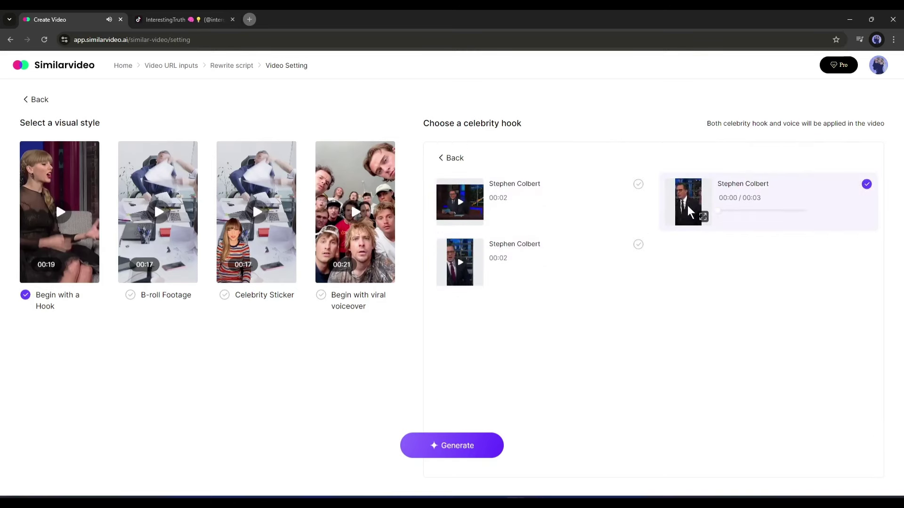
{"action": "left_click", "coordinate": [638, 245]}
{"action": "left_click", "coordinate": [456, 450]}
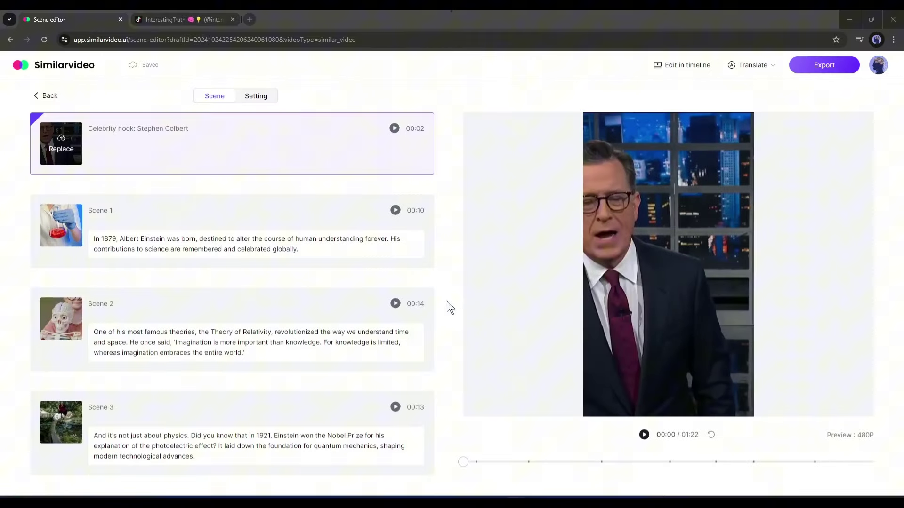
- Play the generated 01:22 video preview with its Colbert hook
{"action": "scroll", "coordinate": [296, 306], "scroll_direction": "down", "scroll_amount": 1}
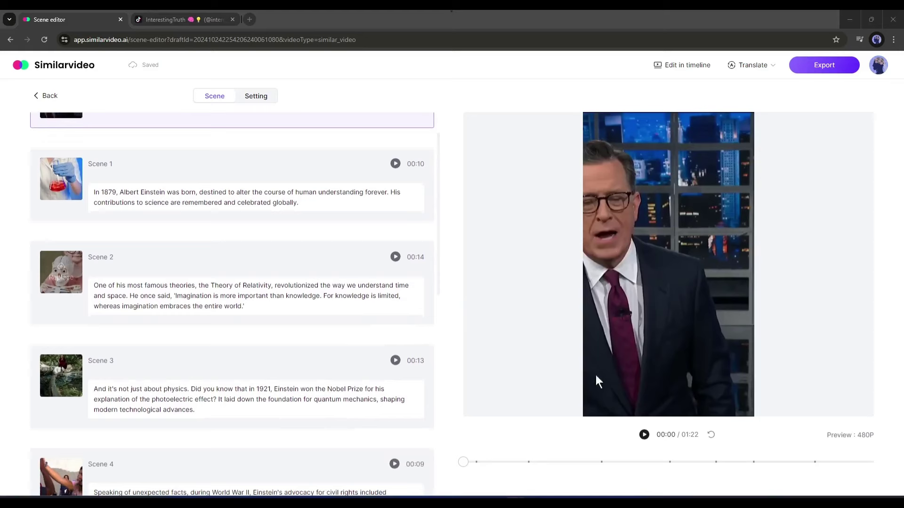
{"action": "left_click", "coordinate": [644, 435]}
{"action": "scroll", "coordinate": [382, 348], "scroll_direction": "up", "scroll_amount": 1}
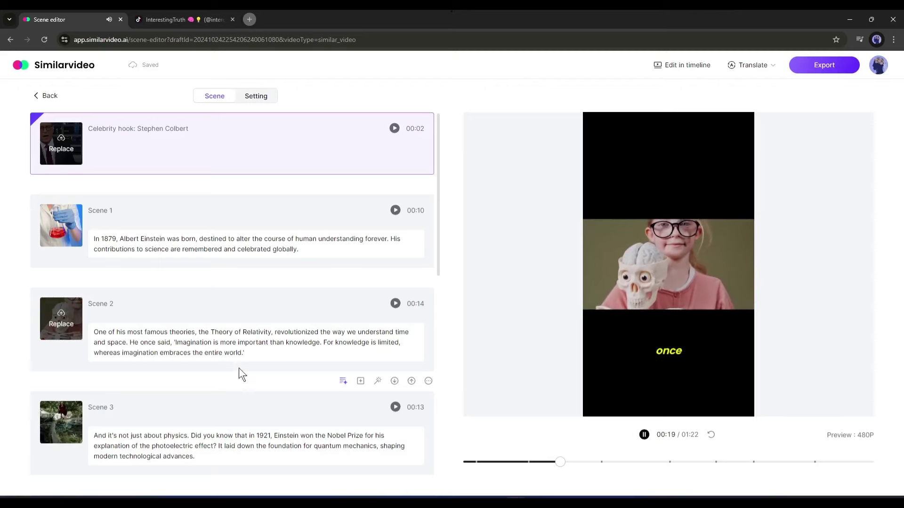
{"action": "scroll", "coordinate": [259, 376], "scroll_direction": "down", "scroll_amount": 2}
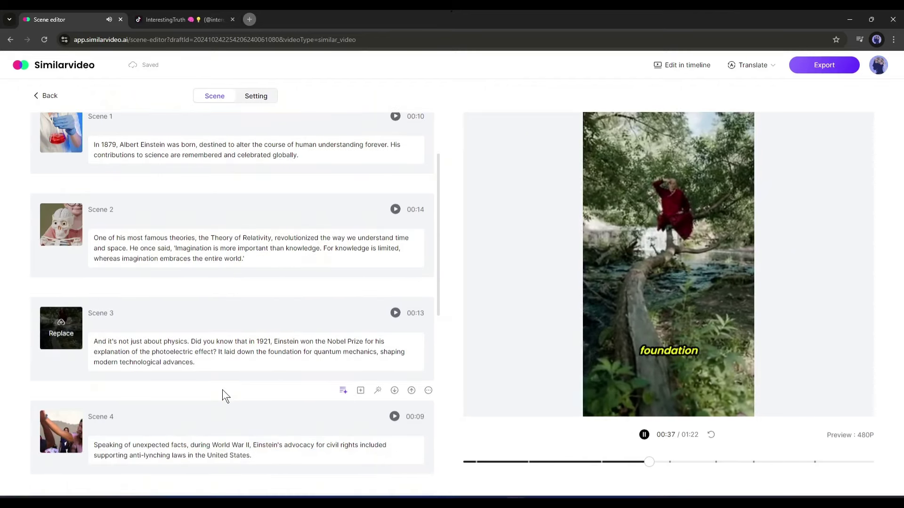
{"action": "scroll", "coordinate": [220, 373], "scroll_direction": "down", "scroll_amount": 3}
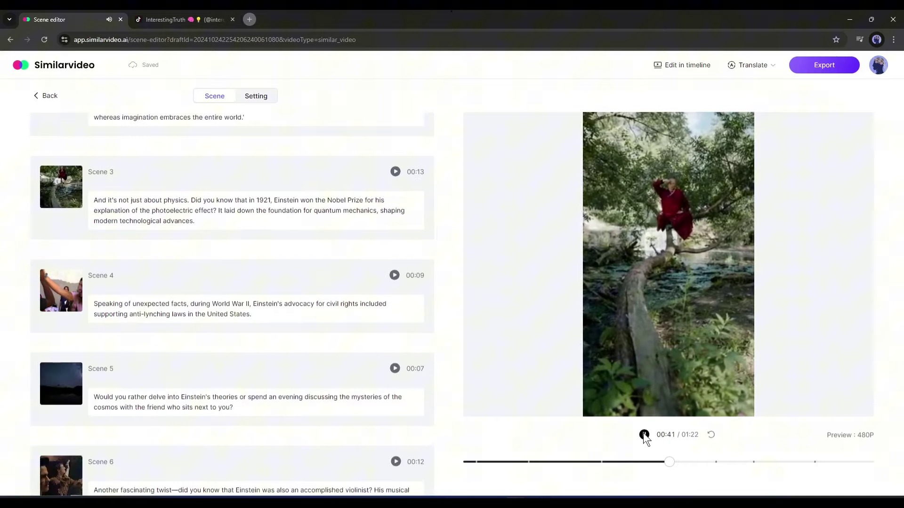
{"action": "left_click_drag", "start_coordinate": [668, 462], "coordinate": [442, 459]}
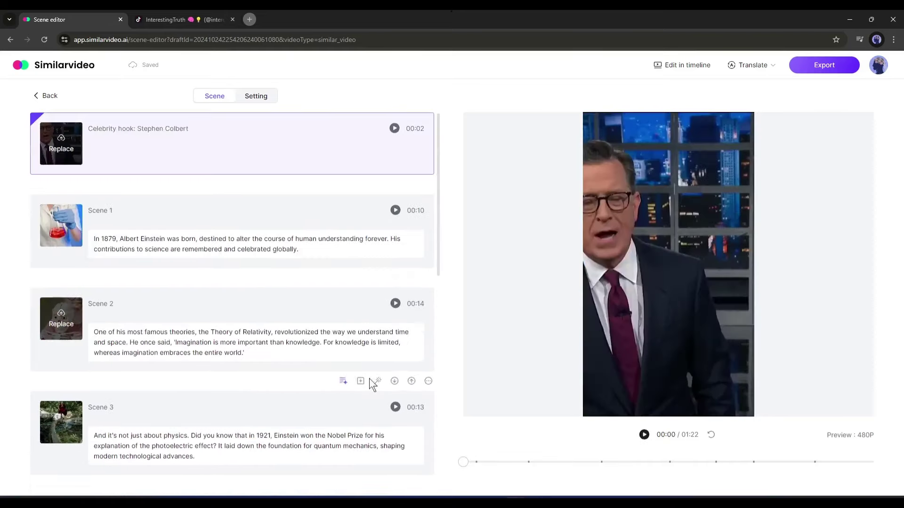
{"action": "scroll", "coordinate": [282, 192], "scroll_direction": "down", "scroll_amount": 8}
{"action": "scroll", "coordinate": [240, 297], "scroll_direction": "up", "scroll_amount": 8}
- Click through Scenes 1, 3 and 4, then back to Scenes 1 and 2 in the preview
{"action": "left_click", "coordinate": [238, 261]}
{"action": "scroll", "coordinate": [181, 320], "scroll_direction": "down", "scroll_amount": 3}
{"action": "left_click", "coordinate": [182, 320]}
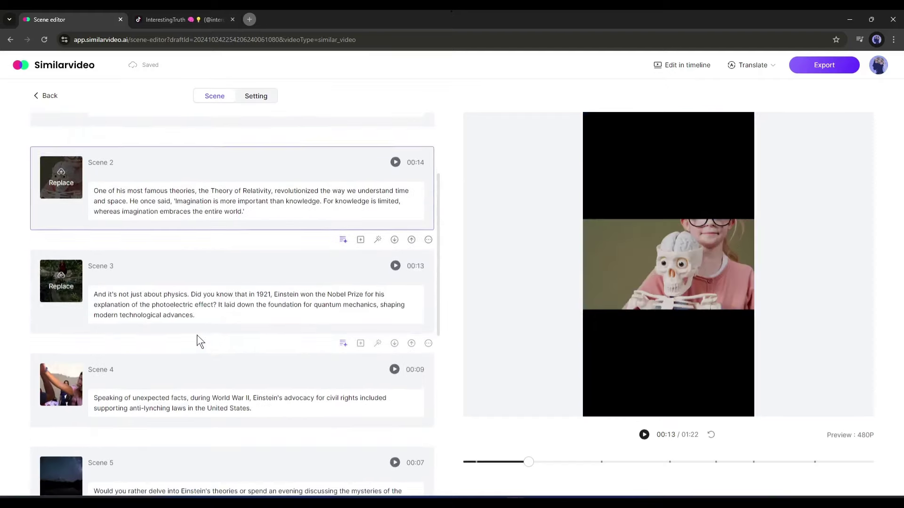
{"action": "left_click", "coordinate": [209, 397]}
{"action": "scroll", "coordinate": [185, 386], "scroll_direction": "up", "scroll_amount": 3}
{"action": "left_click", "coordinate": [261, 242]}
{"action": "left_click", "coordinate": [249, 333]}
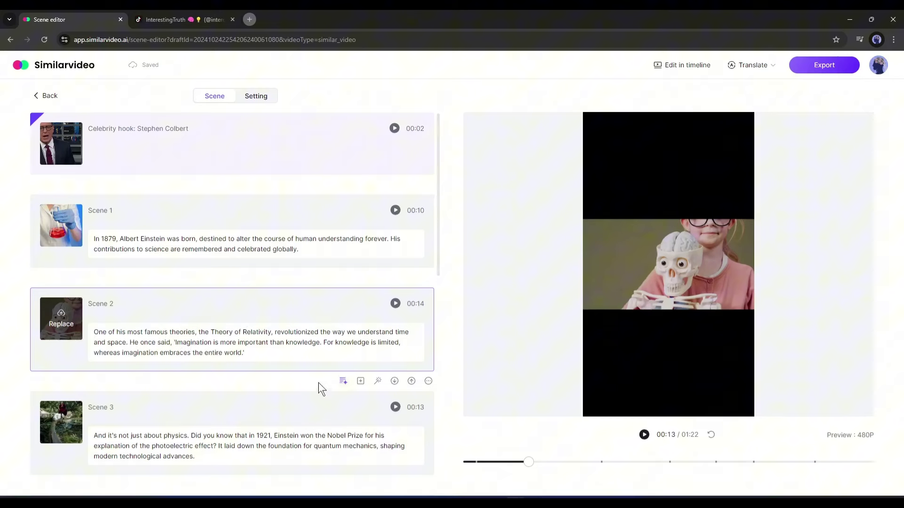
{"action": "mouse_move", "coordinate": [341, 380]}
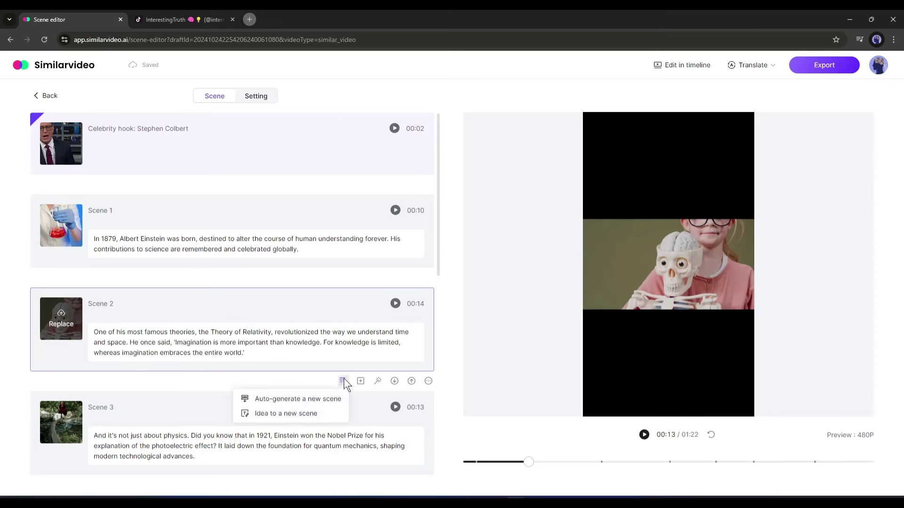
{"action": "left_click", "coordinate": [301, 399]}
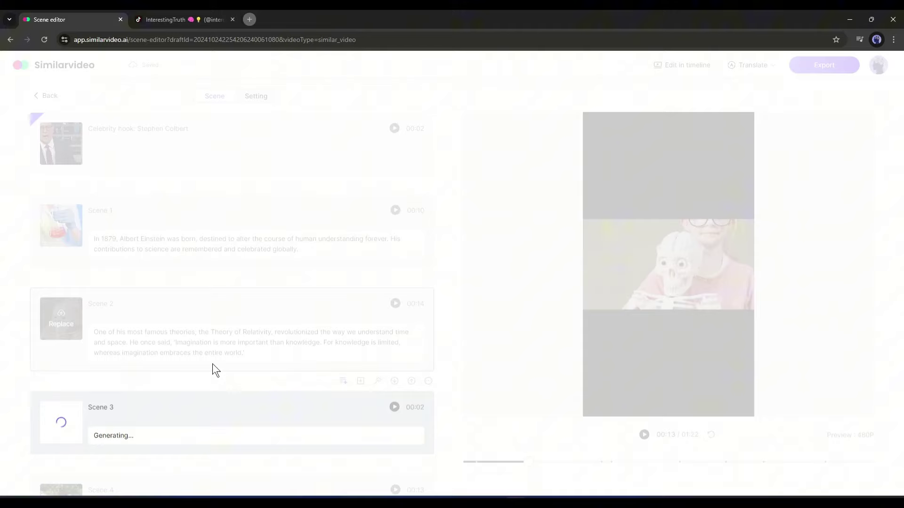
{"action": "scroll", "coordinate": [236, 388], "scroll_direction": "down", "scroll_amount": 1}
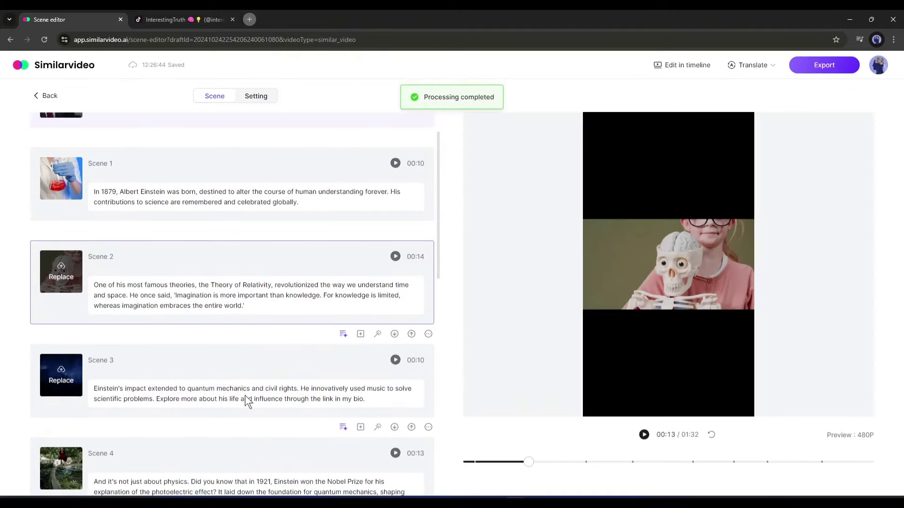
{"action": "left_click", "coordinate": [395, 360]}
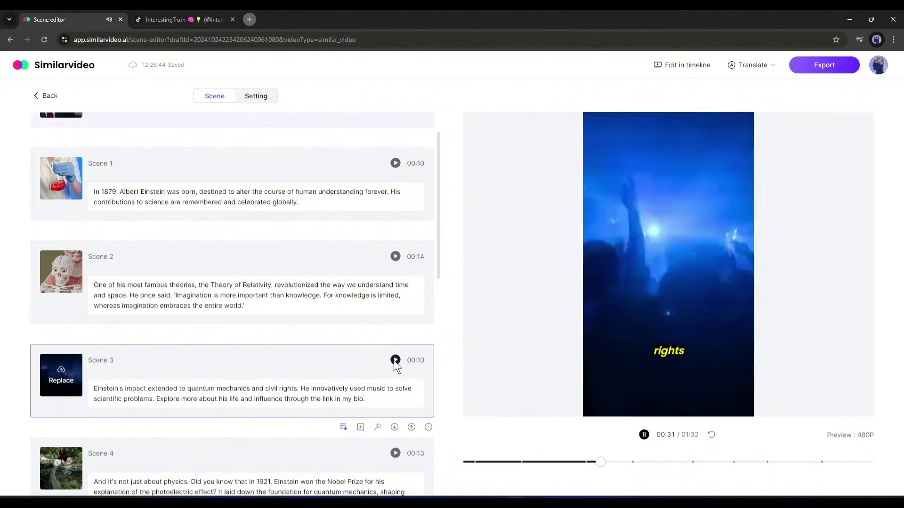
{"action": "left_click", "coordinate": [392, 361]}
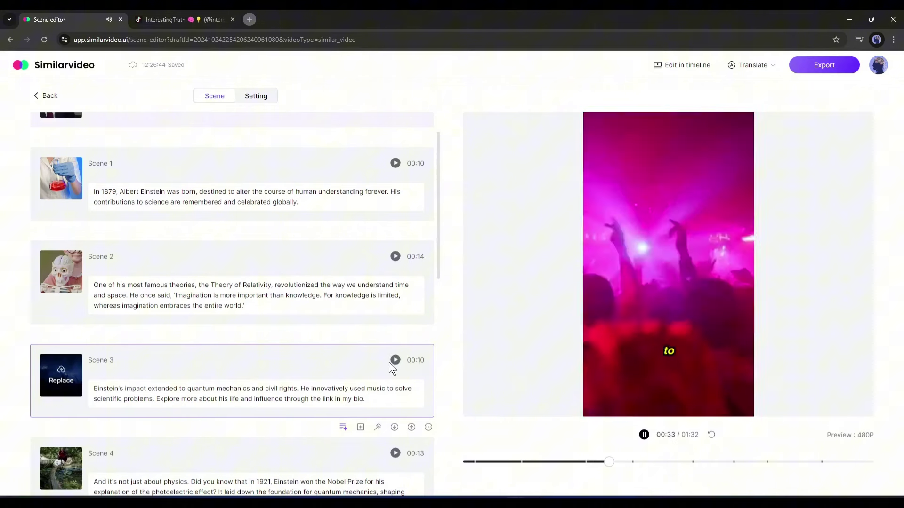
{"action": "left_click", "coordinate": [644, 434]}
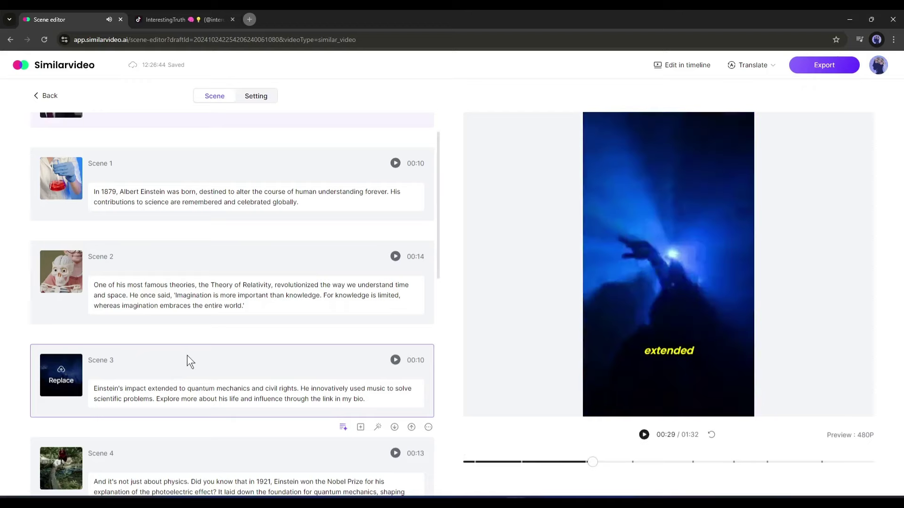
{"action": "left_click", "coordinate": [428, 427]}
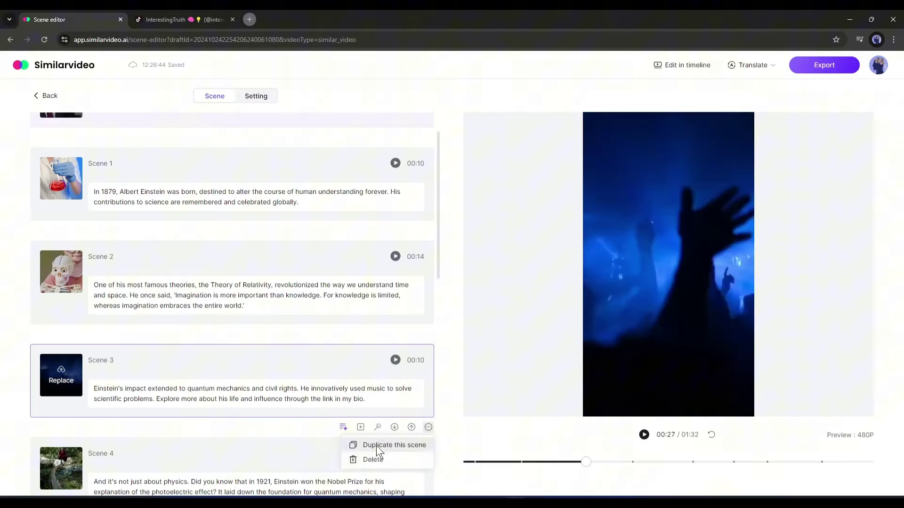
{"action": "left_click", "coordinate": [372, 460]}
{"action": "left_click", "coordinate": [510, 297]}
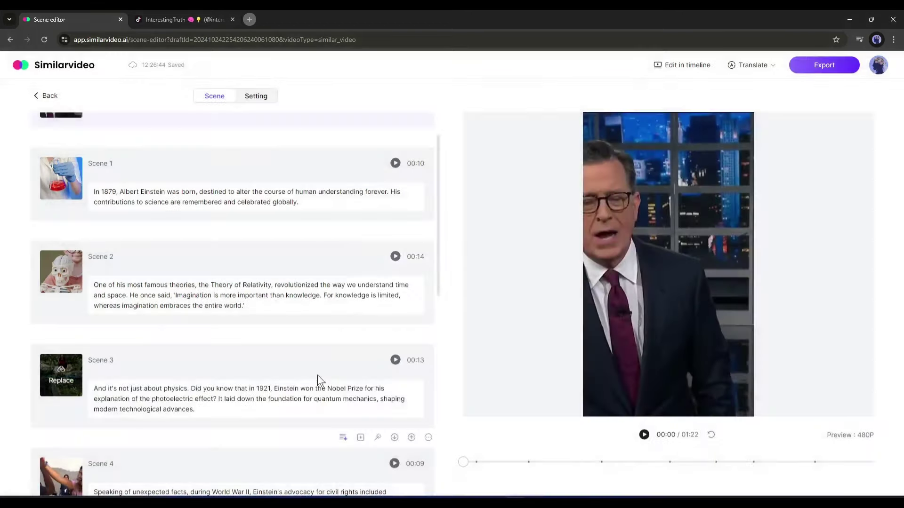
{"action": "scroll", "coordinate": [150, 383], "scroll_direction": "up", "scroll_amount": 1}
- Insert an empty Scene 3 after Scene 2
{"action": "left_click", "coordinate": [207, 341]}
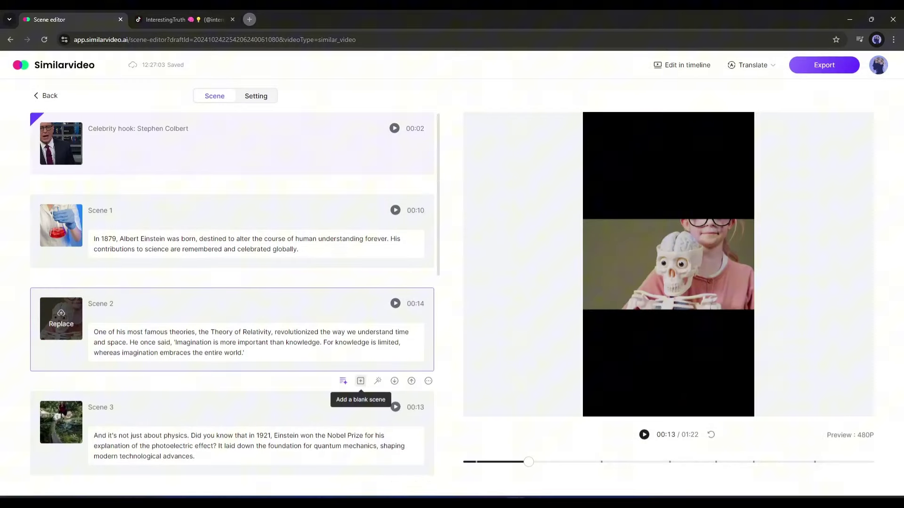
{"action": "left_click", "coordinate": [360, 381]}
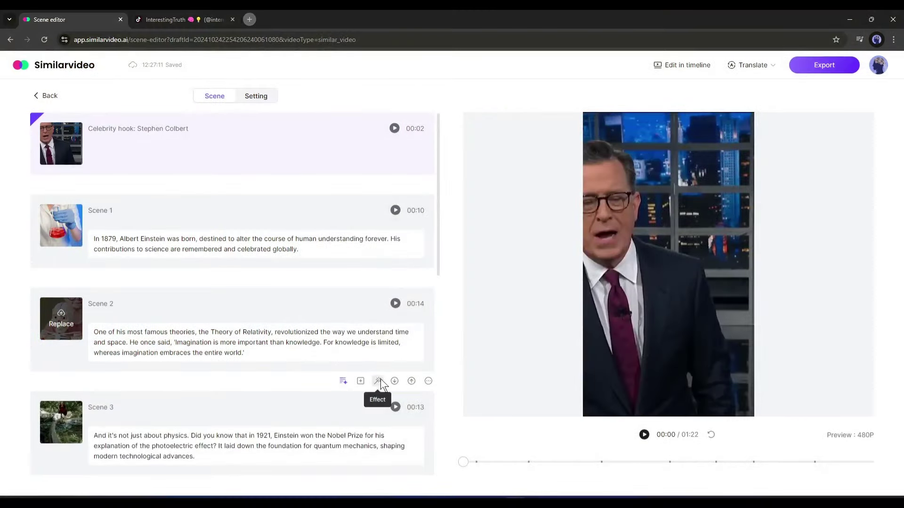
{"action": "left_click", "coordinate": [378, 380]}
{"action": "scroll", "coordinate": [317, 277], "scroll_direction": "down", "scroll_amount": 3}
{"action": "scroll", "coordinate": [320, 320], "scroll_direction": "down", "scroll_amount": 4}
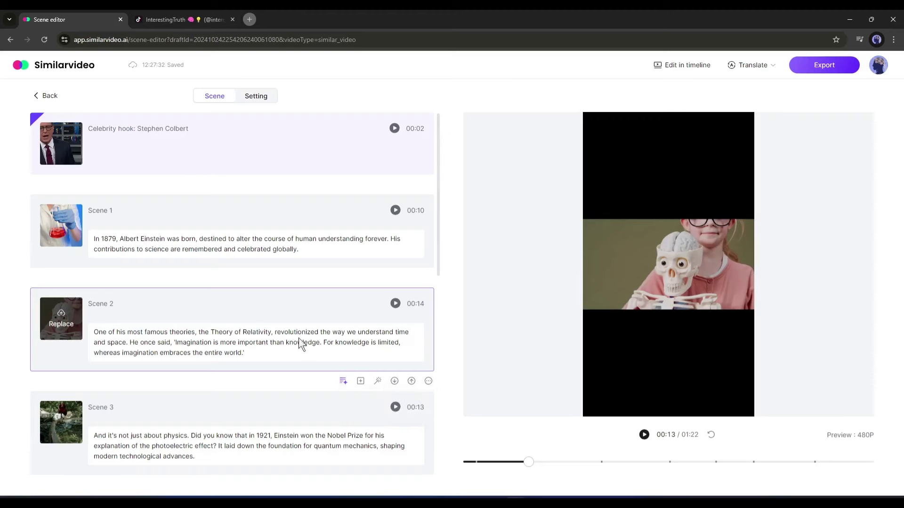
{"action": "left_click", "coordinate": [358, 384]}
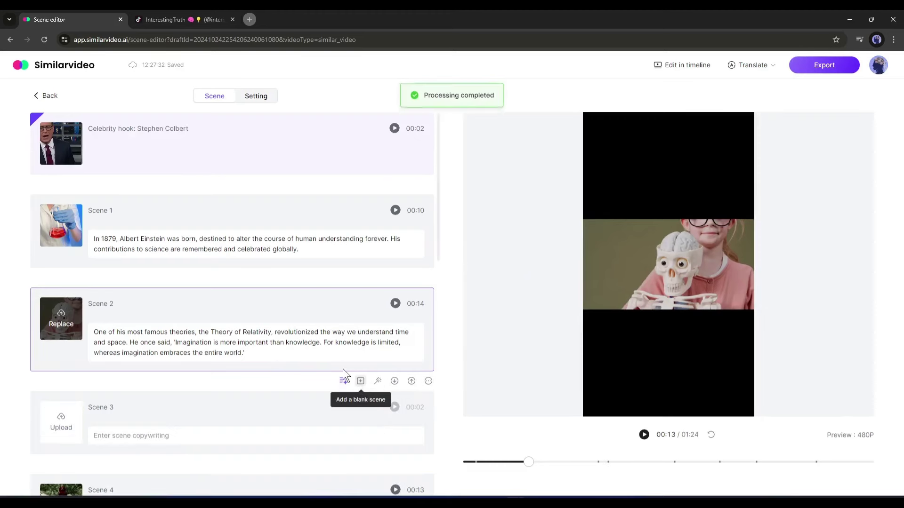
{"action": "left_click", "coordinate": [186, 439]}
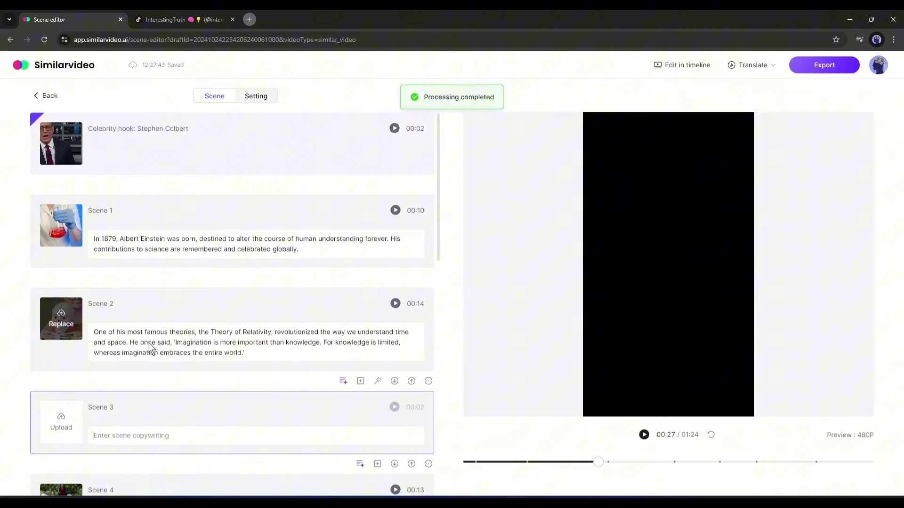
- Cut Scene 2's 'He once said' Imagination quote and place it into Scene 3's script
{"action": "left_click_drag", "start_coordinate": [131, 342], "coordinate": [272, 360]}
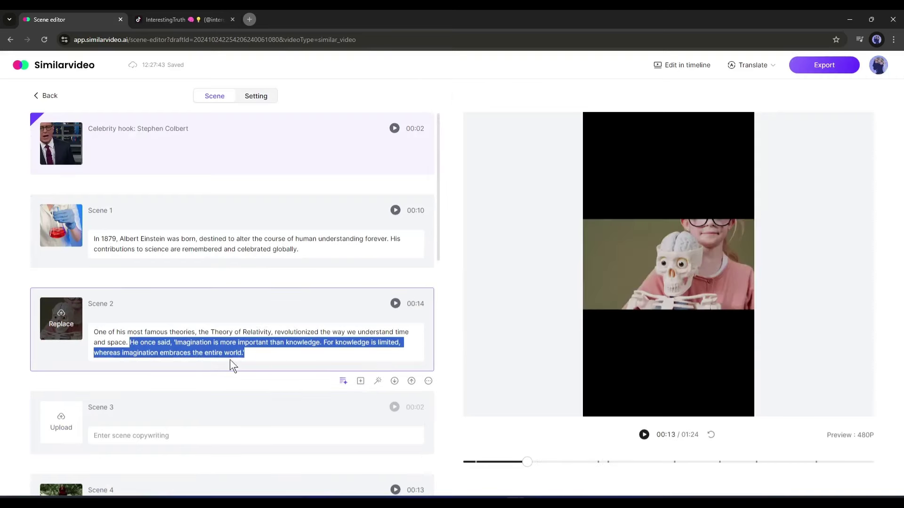
{"action": "right_click", "coordinate": [185, 346]}
{"action": "left_click", "coordinate": [220, 152]}
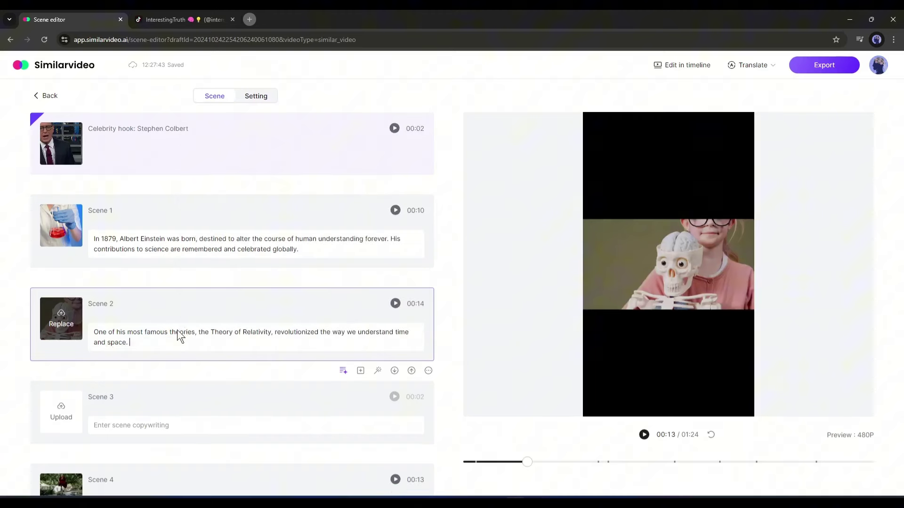
{"action": "left_click", "coordinate": [170, 424]}
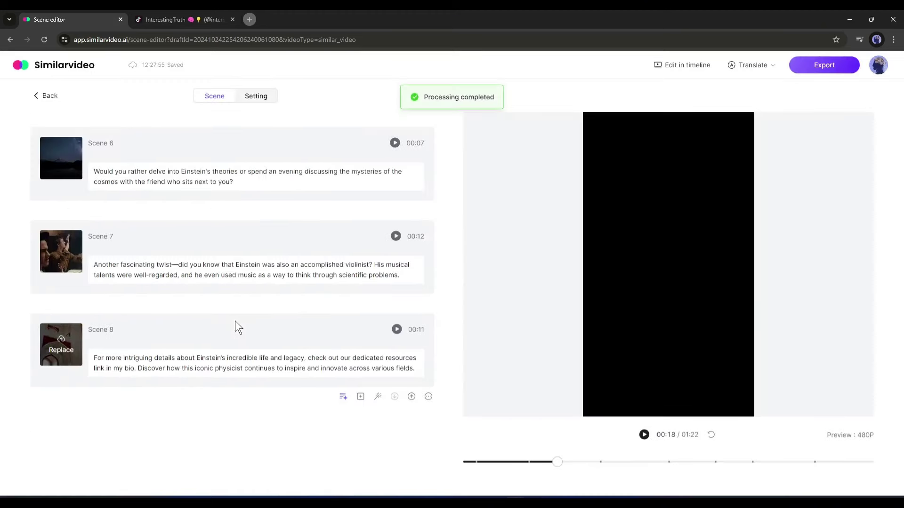
- Split Scene 4's last quantum mechanics sentence into its own Scene 5
{"action": "scroll", "coordinate": [184, 318], "scroll_direction": "up", "scroll_amount": 3}
{"action": "scroll", "coordinate": [182, 316], "scroll_direction": "up", "scroll_amount": 6}
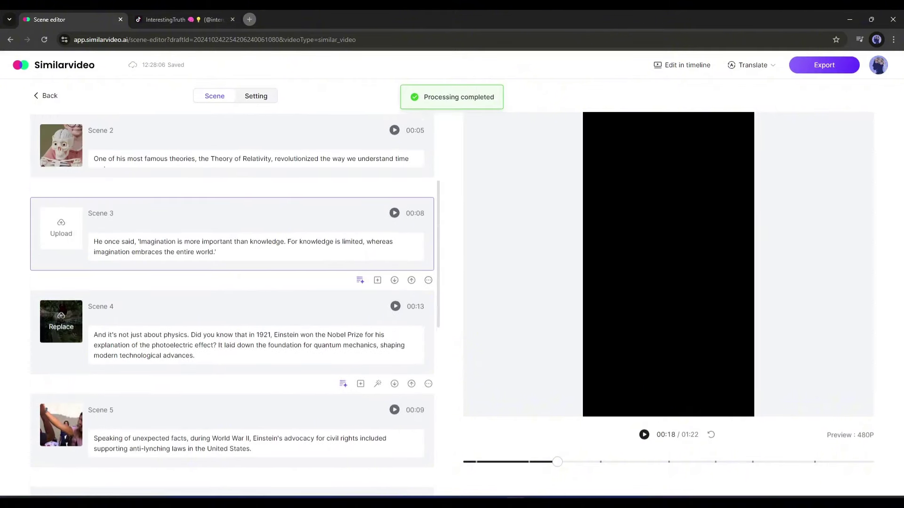
{"action": "scroll", "coordinate": [145, 317], "scroll_direction": "up", "scroll_amount": 3}
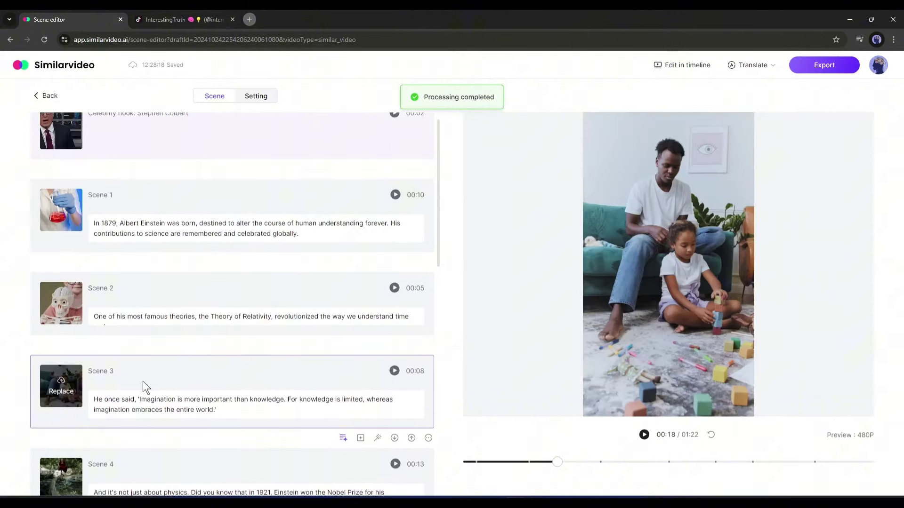
{"action": "left_click_drag", "start_coordinate": [219, 330], "coordinate": [228, 348]}
{"action": "key", "text": "Return"}
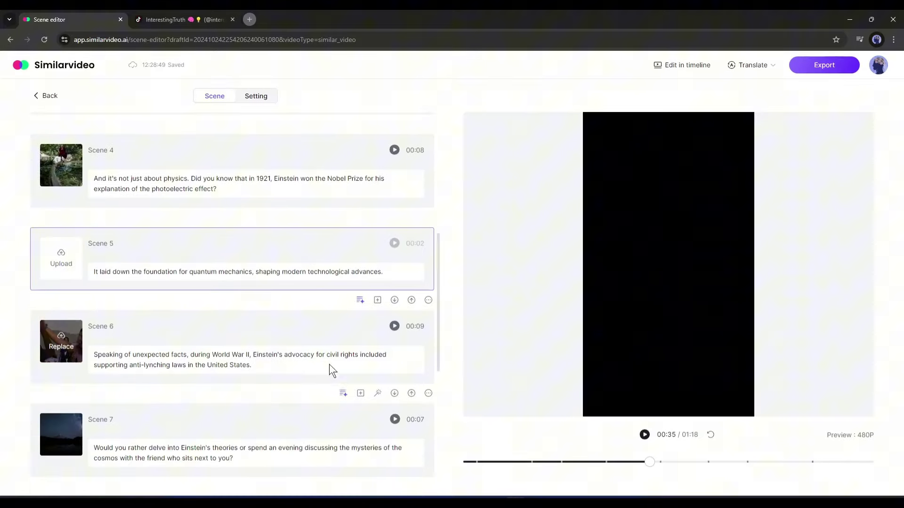
{"action": "scroll", "coordinate": [289, 326], "scroll_direction": "up", "scroll_amount": 10}
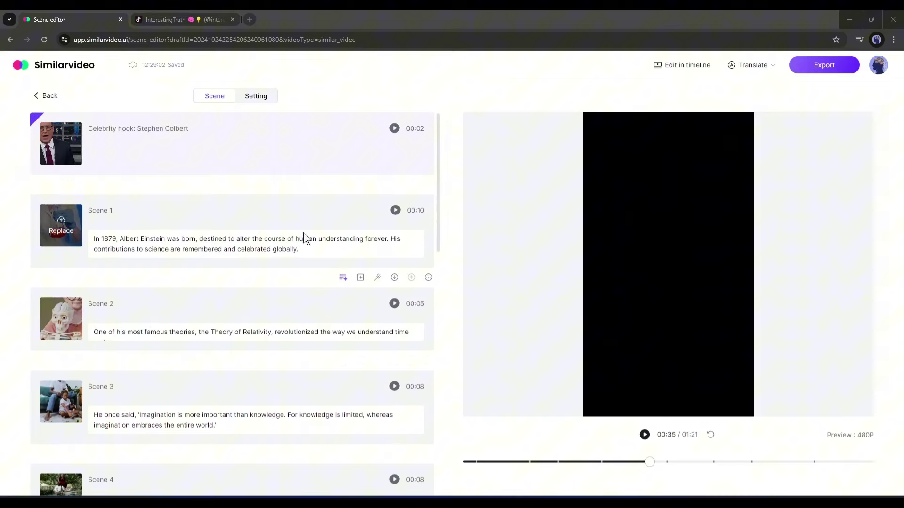
- Open the footage library to replace Scene 1's clip and trim the search to 'Einstein'
{"action": "left_click_drag", "start_coordinate": [121, 241], "coordinate": [165, 241]}
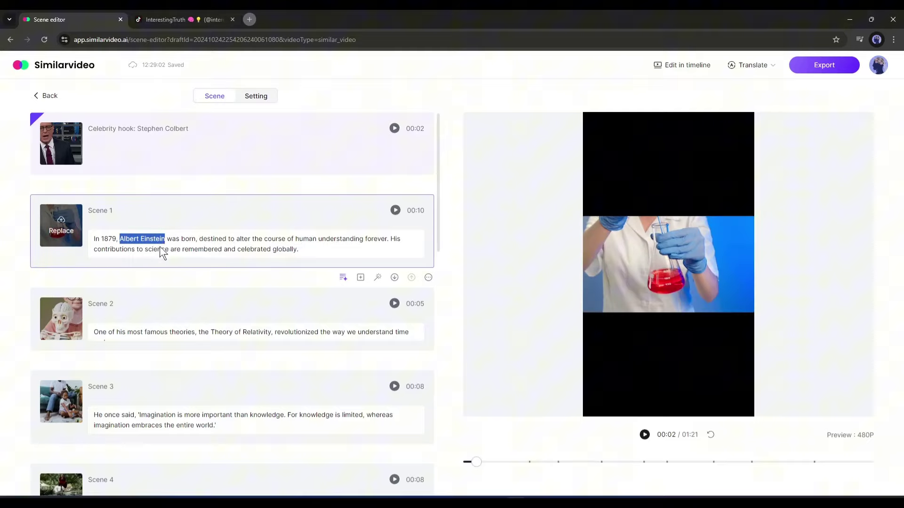
{"action": "left_click", "coordinate": [70, 225]}
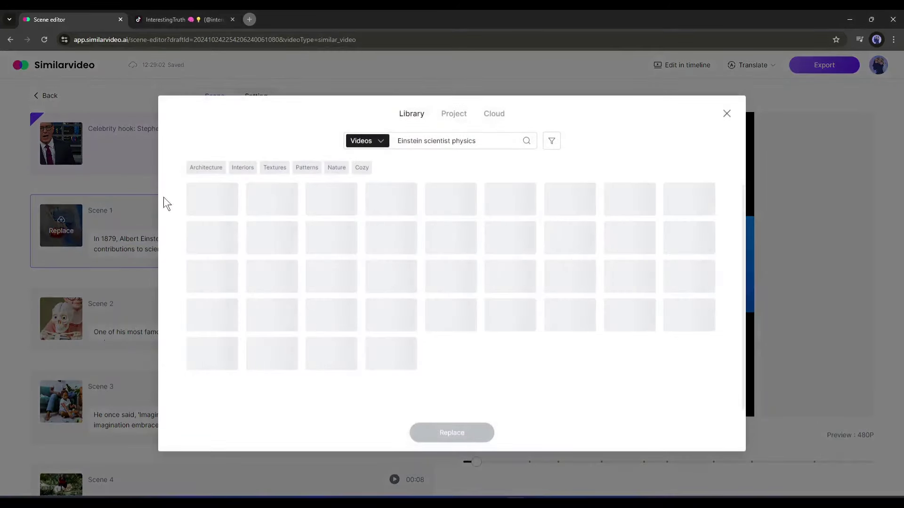
{"action": "scroll", "coordinate": [313, 334], "scroll_direction": "down", "scroll_amount": 1}
{"action": "scroll", "coordinate": [480, 382], "scroll_direction": "down", "scroll_amount": 5}
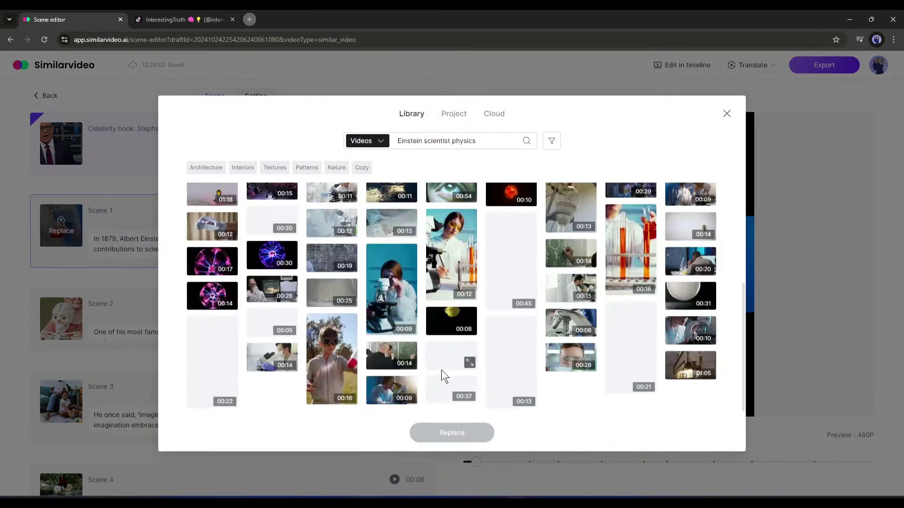
{"action": "scroll", "coordinate": [420, 364], "scroll_direction": "up", "scroll_amount": 6}
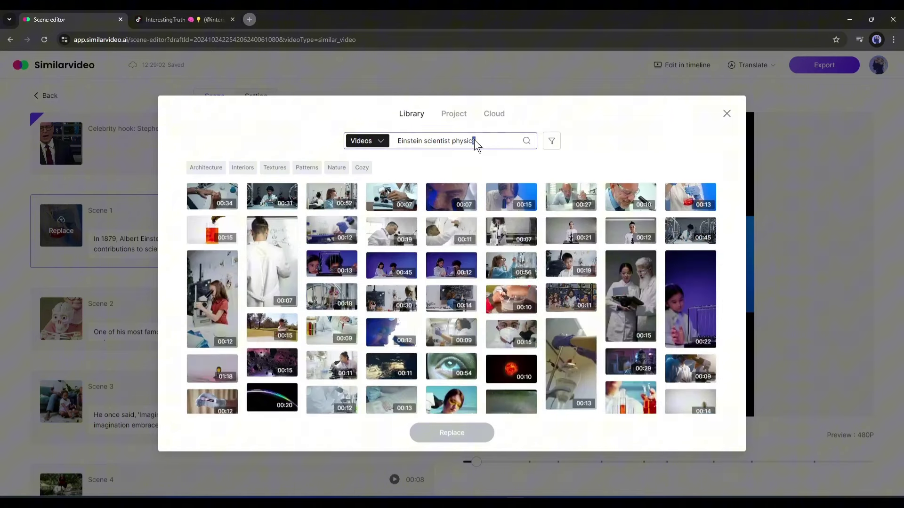
{"action": "key", "text": "BackSpace"}
{"action": "key", "text": "BackSpace"}
{"action": "key", "text": "BackSpace"}
{"action": "key", "text": "Return"}
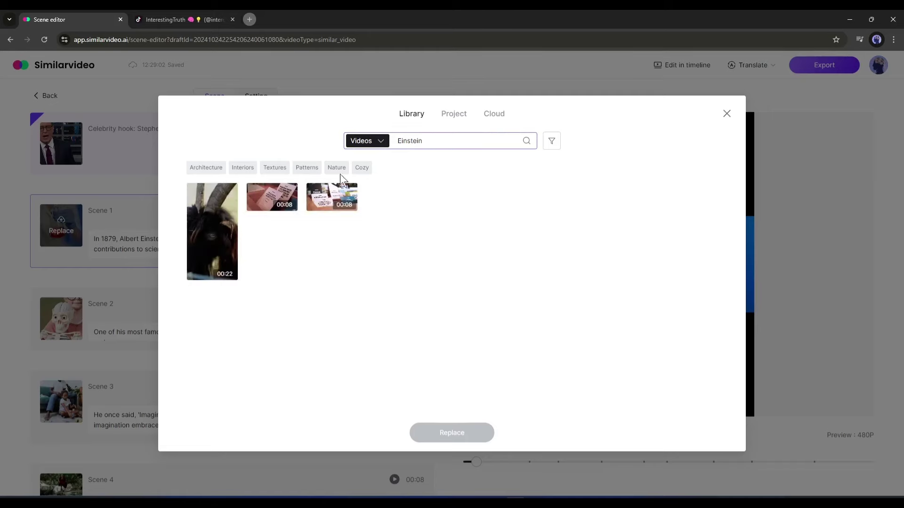
- Play through the TikTok reference video, then return to the scene editor
{"action": "left_click", "coordinate": [183, 20]}
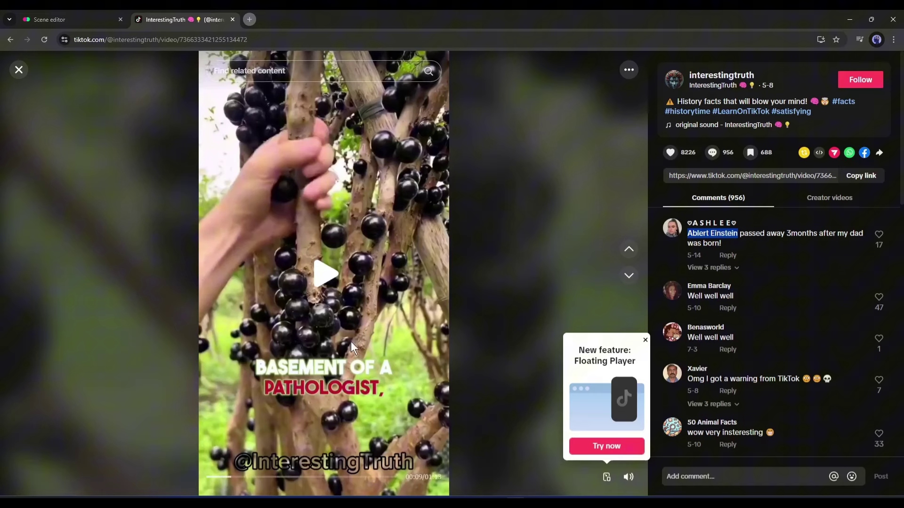
{"action": "left_click", "coordinate": [307, 335]}
{"action": "left_click", "coordinate": [260, 478]}
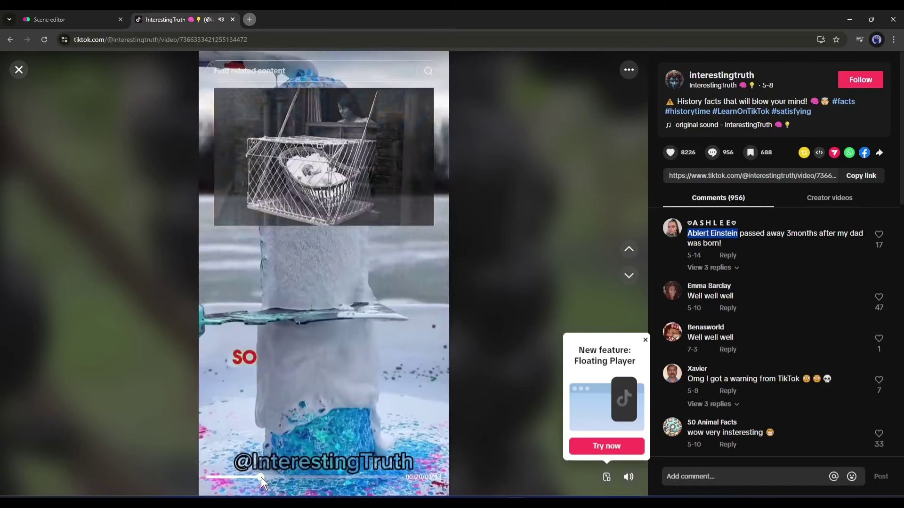
{"action": "left_click", "coordinate": [318, 320]}
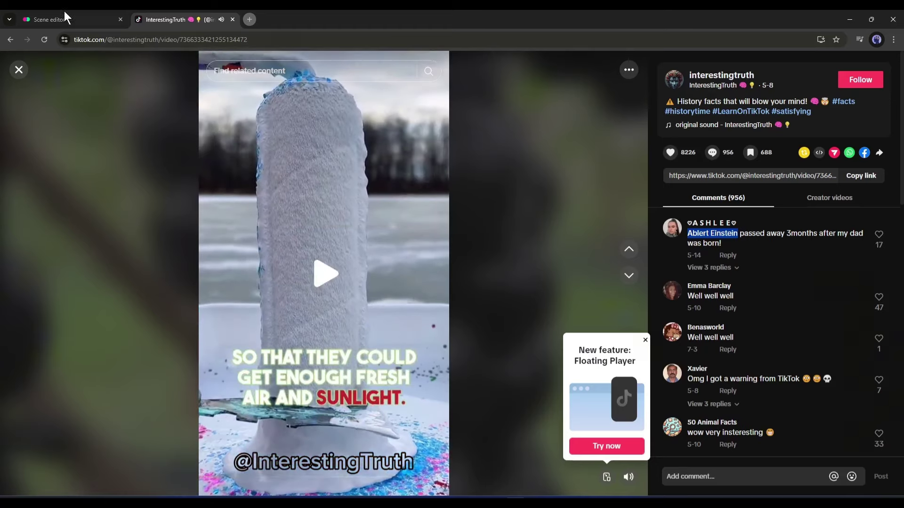
{"action": "left_click", "coordinate": [62, 18]}
- Replace Scene 1's footage with the red 00:52 Textures clip, trimmed to a later portion
{"action": "left_click", "coordinate": [312, 166]}
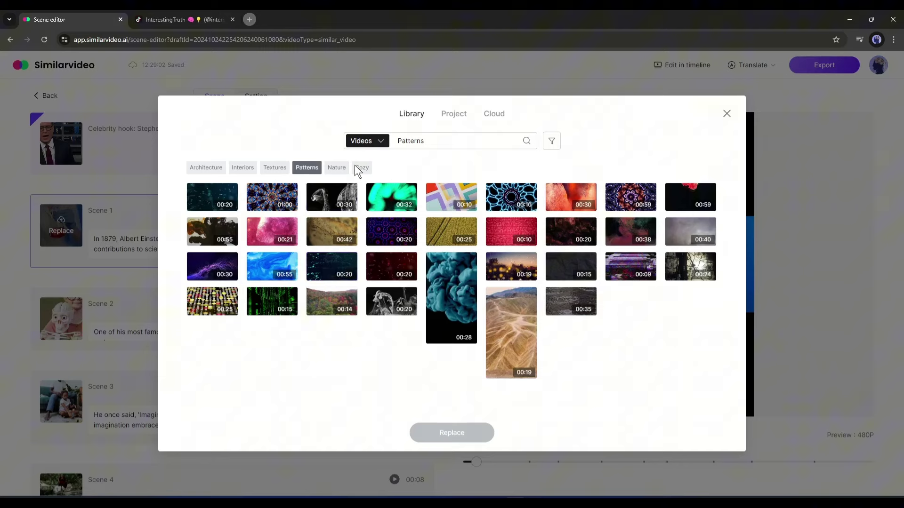
{"action": "left_click", "coordinate": [355, 167]}
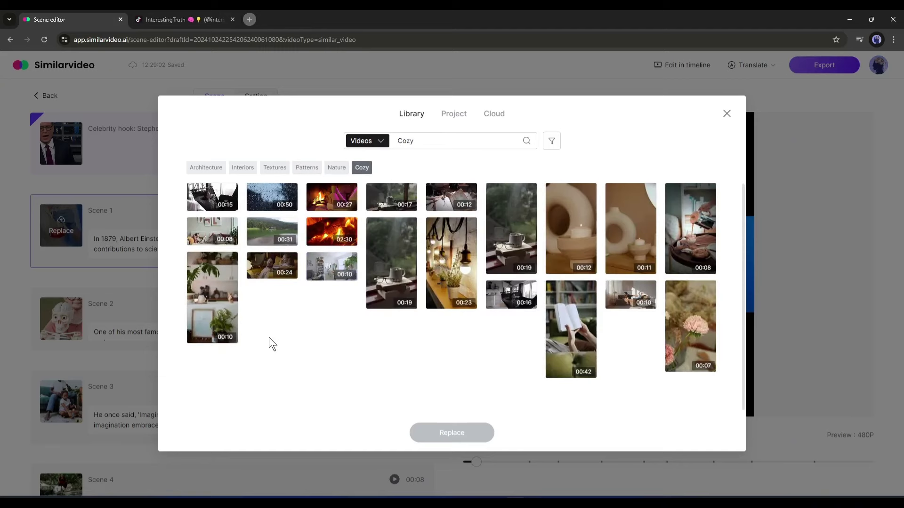
{"action": "left_click", "coordinate": [270, 168]}
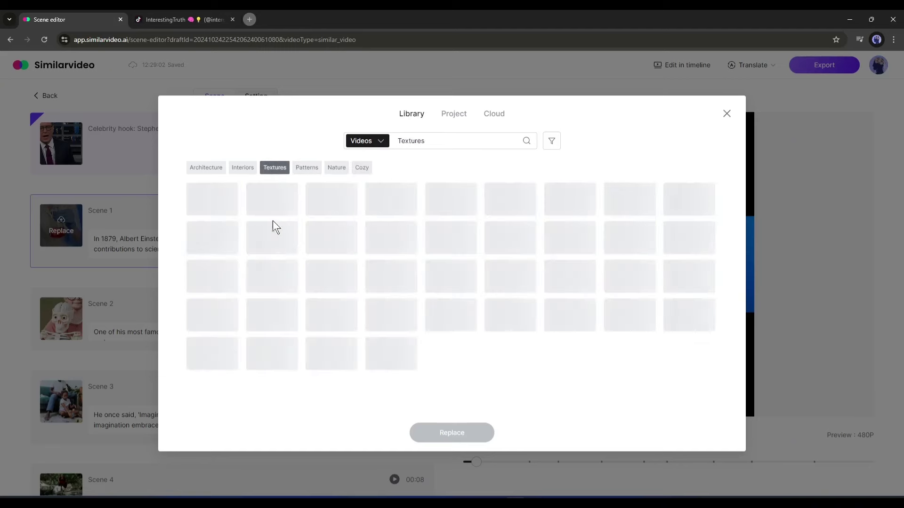
{"action": "scroll", "coordinate": [289, 260], "scroll_direction": "down", "scroll_amount": 3}
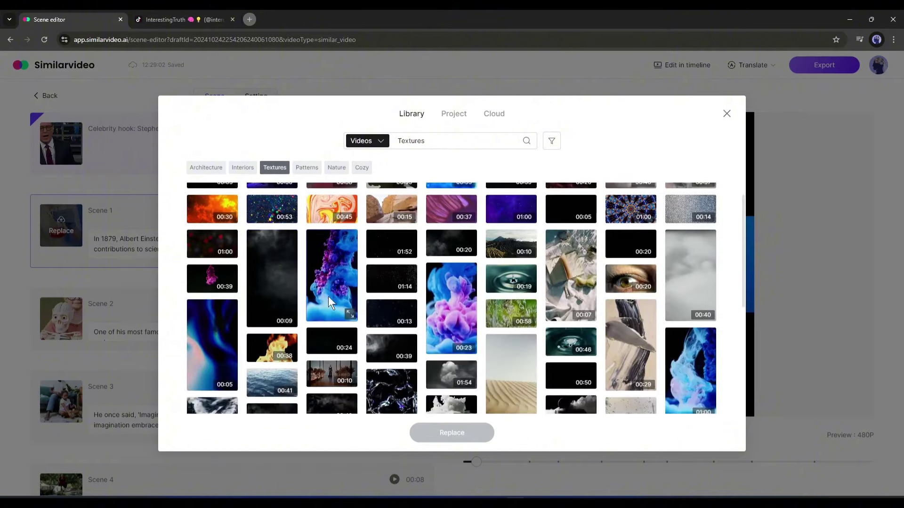
{"action": "scroll", "coordinate": [409, 306], "scroll_direction": "down", "scroll_amount": 2}
{"action": "left_click", "coordinate": [510, 270]}
{"action": "left_click", "coordinate": [452, 433]}
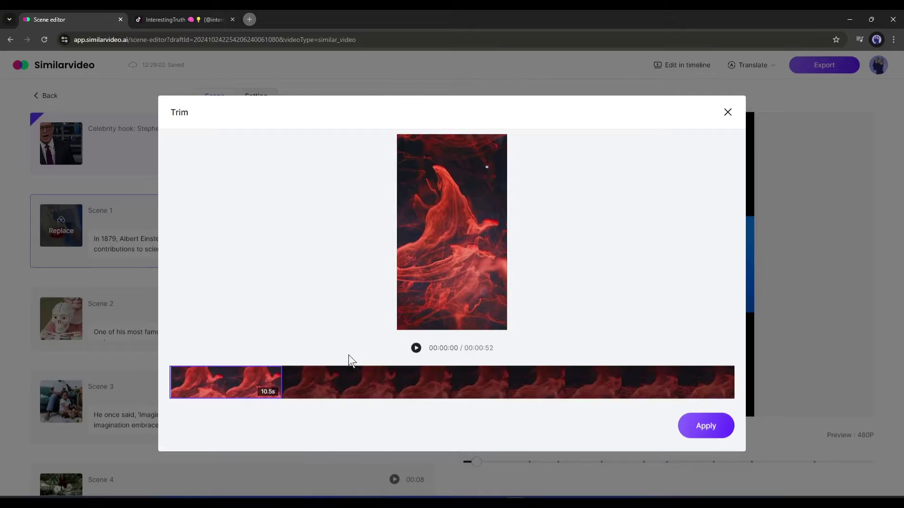
{"action": "left_click_drag", "start_coordinate": [241, 390], "coordinate": [431, 389]}
{"action": "left_click", "coordinate": [706, 426]}
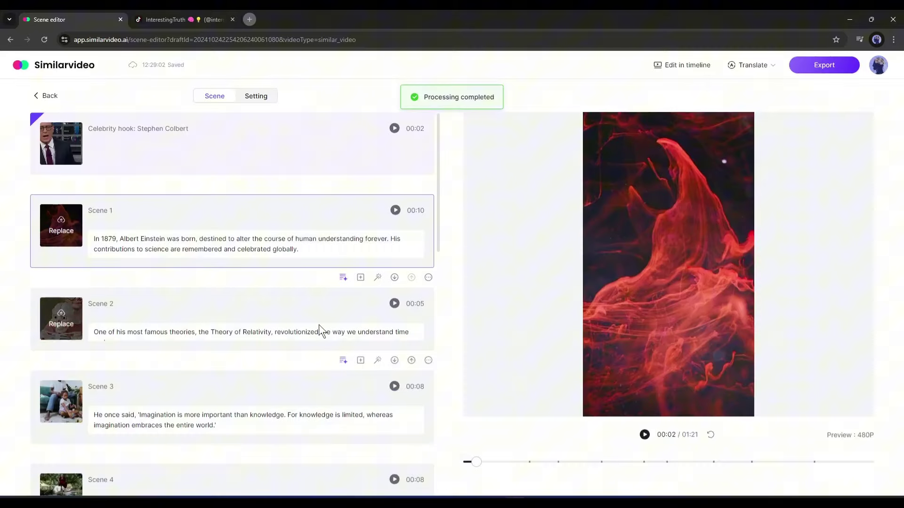
- Give Scene 2 a test-tube clip and Scene 3 the purple 00:21 clip
{"action": "left_click", "coordinate": [61, 324]}
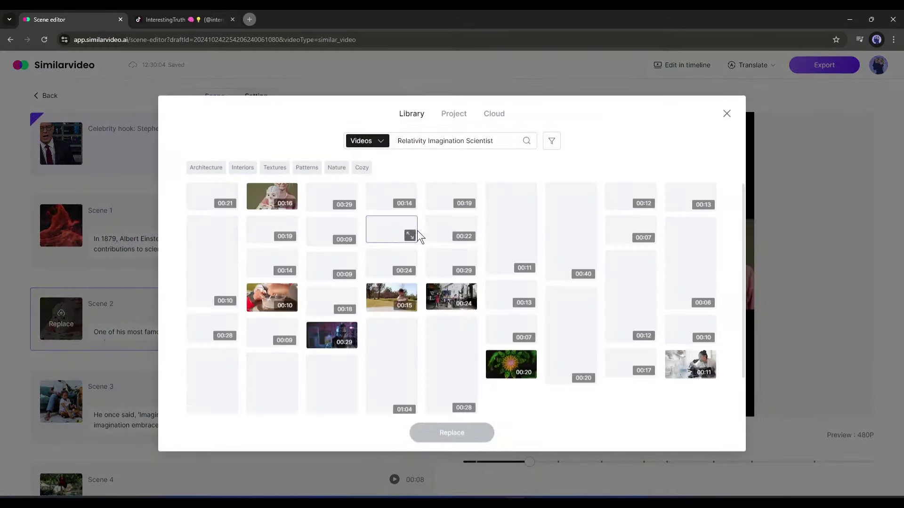
{"action": "left_click", "coordinate": [305, 259]}
{"action": "left_click", "coordinate": [451, 432]}
{"action": "left_click", "coordinate": [705, 426]}
{"action": "left_click", "coordinate": [66, 314]}
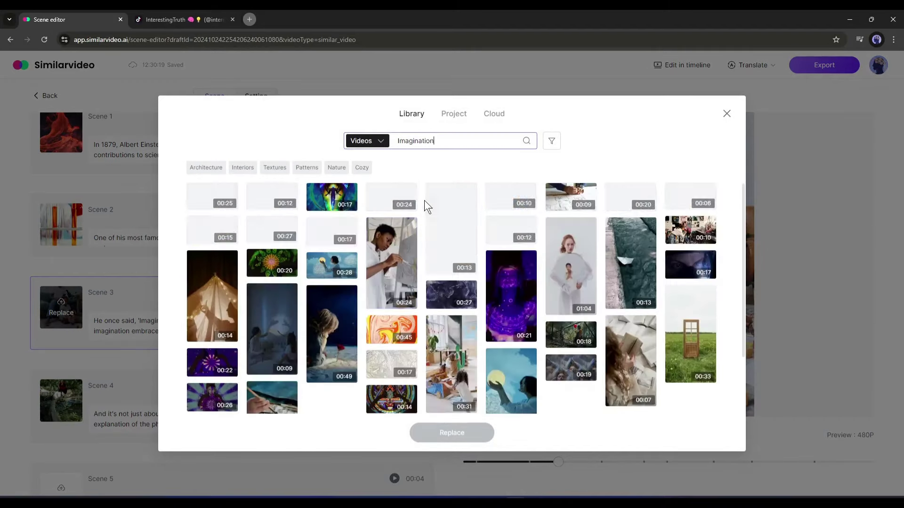
{"action": "left_click", "coordinate": [511, 296]}
{"action": "left_click", "coordinate": [452, 432]}
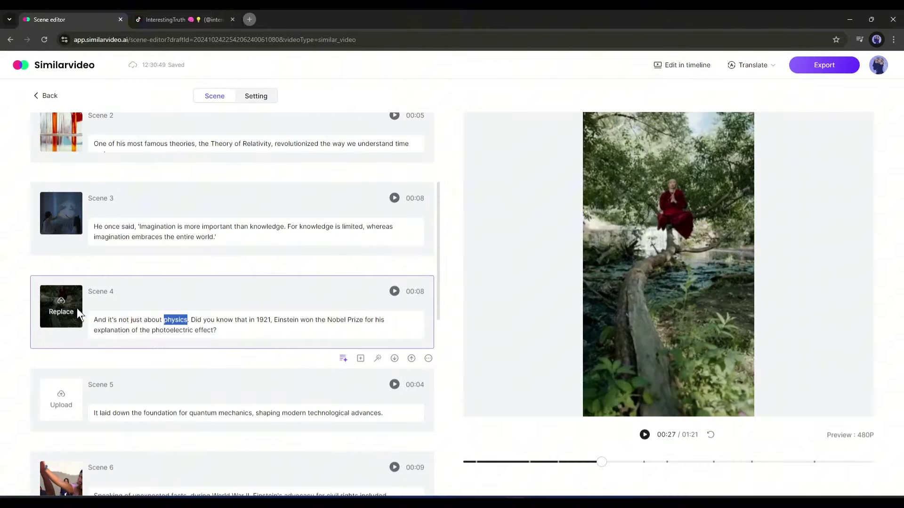
- Give Scene 4 the Newton's cradle clip and bring up the video settings
{"action": "left_click", "coordinate": [74, 307]}
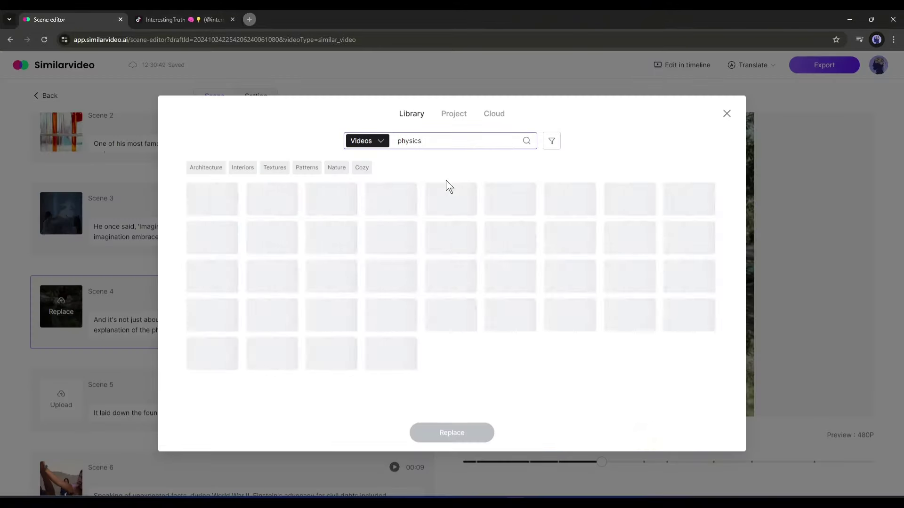
{"action": "left_click", "coordinate": [388, 236]}
{"action": "left_click", "coordinate": [460, 426]}
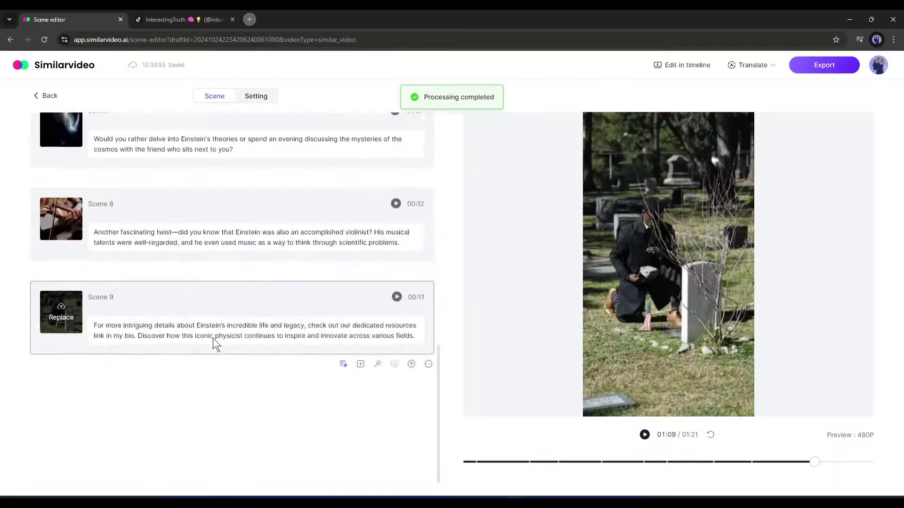
{"action": "scroll", "coordinate": [202, 328], "scroll_direction": "up", "scroll_amount": 10}
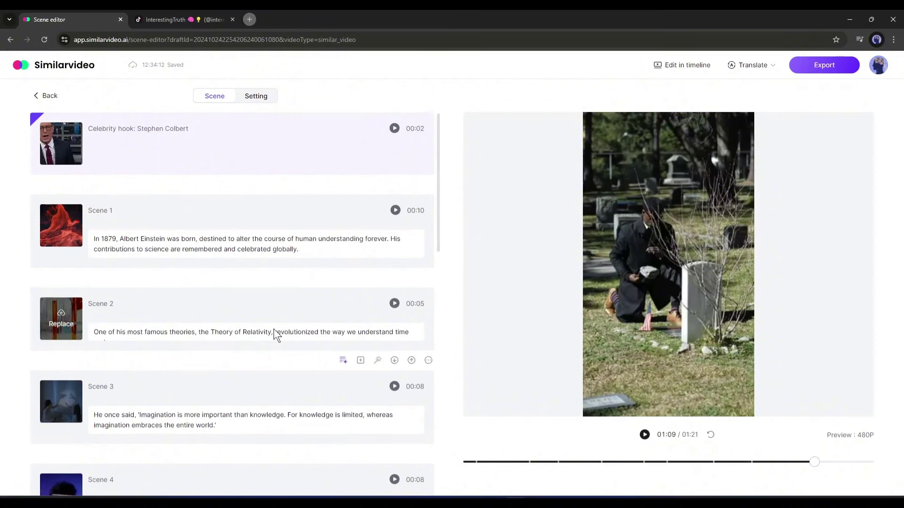
{"action": "left_click", "coordinate": [261, 96]}
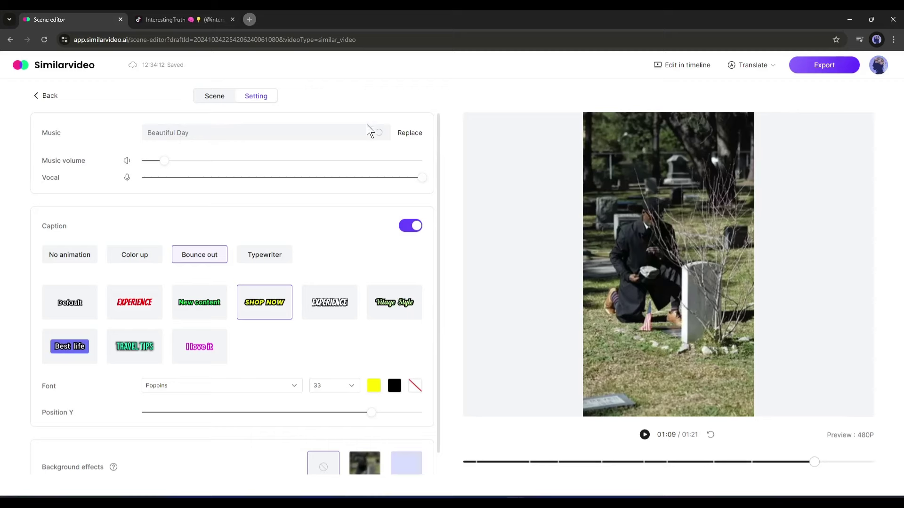
- Replace Beautiful Day with Better Days from Lofi & Chill Beats and lower the music volume slightly
{"action": "left_click", "coordinate": [405, 133]}
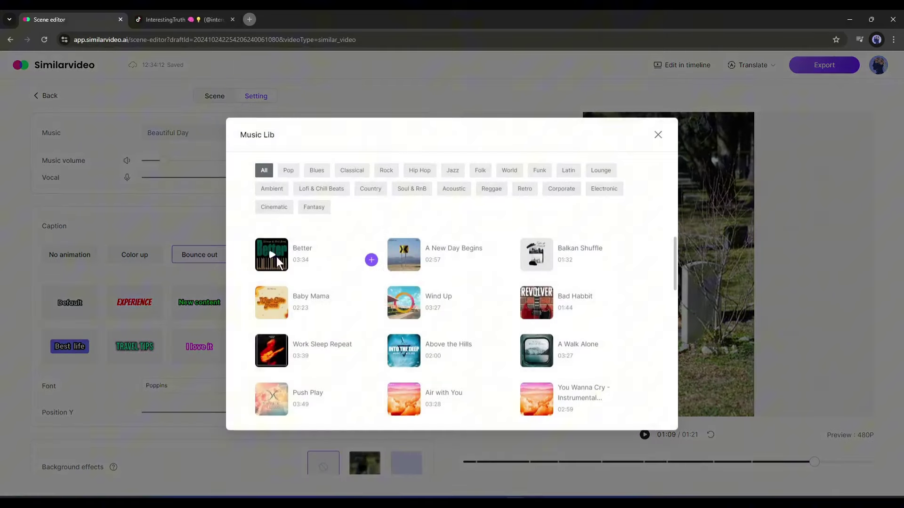
{"action": "left_click", "coordinate": [272, 301]}
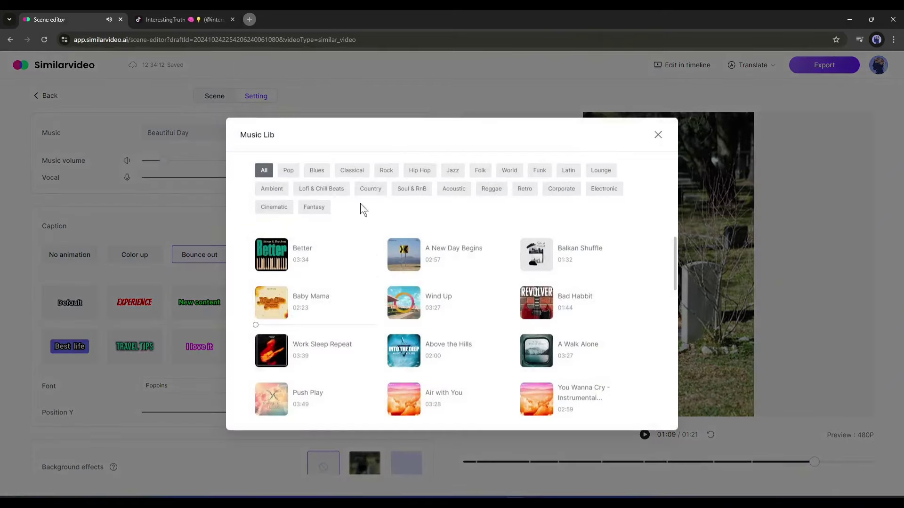
{"action": "left_click", "coordinate": [321, 189]}
{"action": "left_click", "coordinate": [371, 258]}
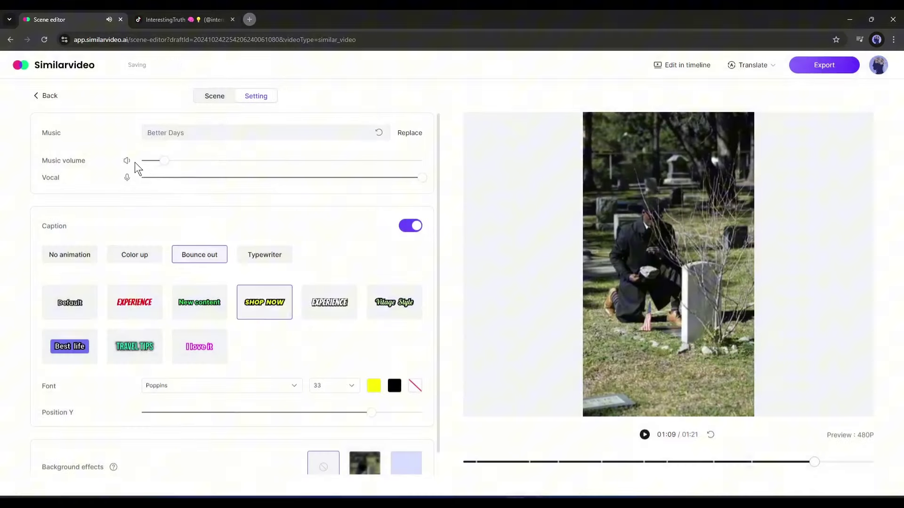
{"action": "left_click_drag", "start_coordinate": [158, 162], "coordinate": [152, 162]}
{"action": "scroll", "coordinate": [90, 209], "scroll_direction": "down", "scroll_amount": 1}
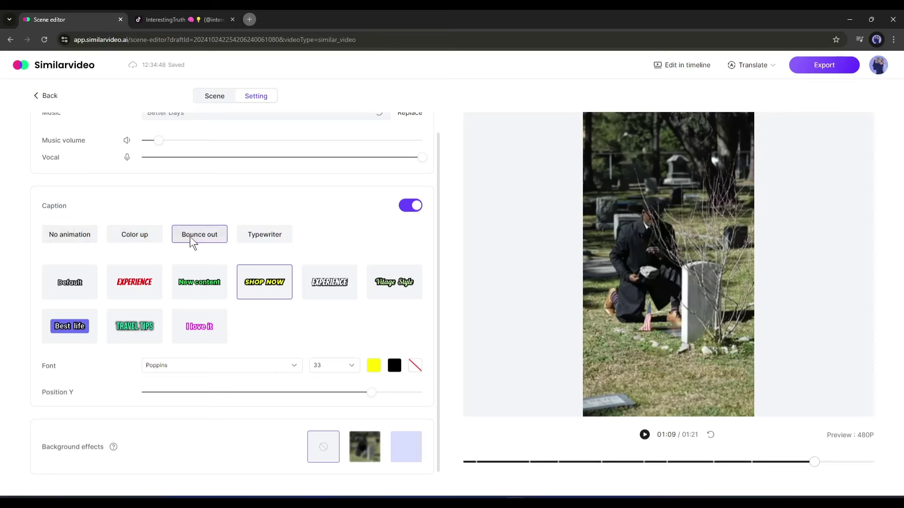
- Compare the None, Color up and Typewriter caption animations, then keep Bounce out
{"action": "left_click", "coordinate": [75, 233]}
{"action": "left_click", "coordinate": [128, 235]}
{"action": "left_click", "coordinate": [190, 235]}
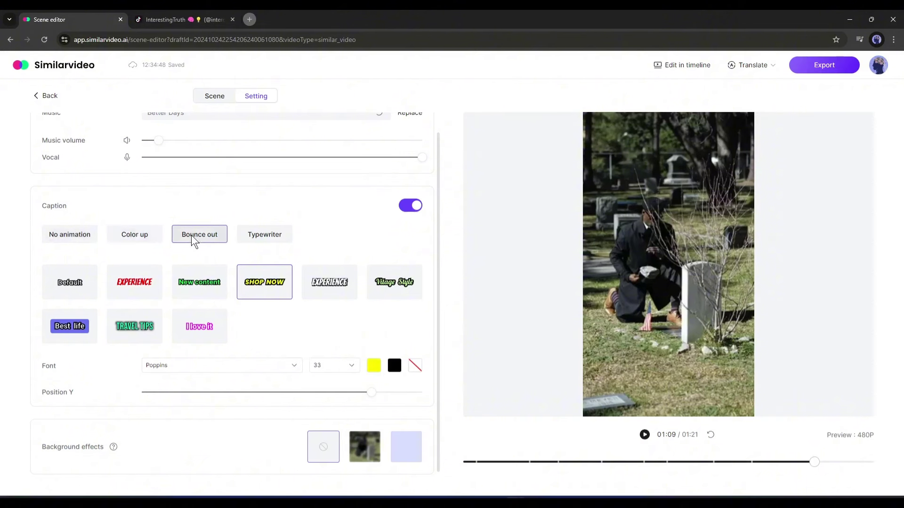
{"action": "left_click", "coordinate": [245, 237]}
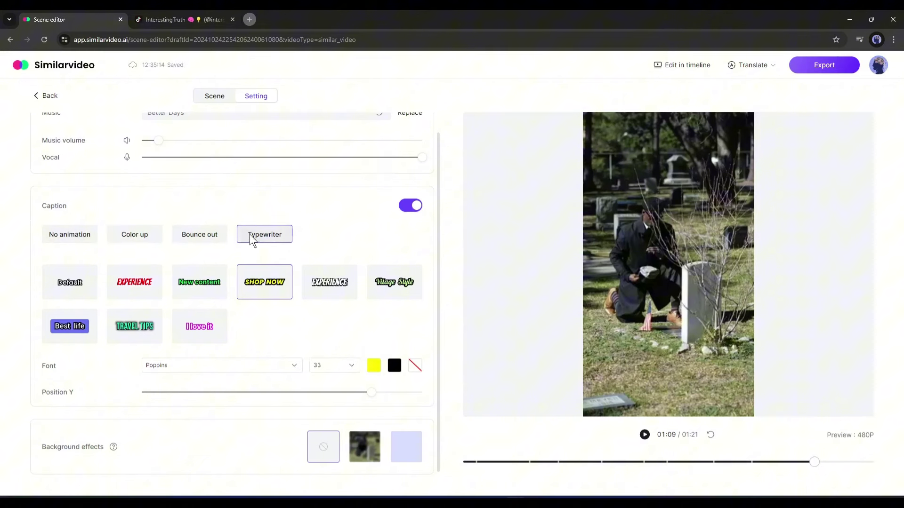
{"action": "left_click", "coordinate": [181, 233]}
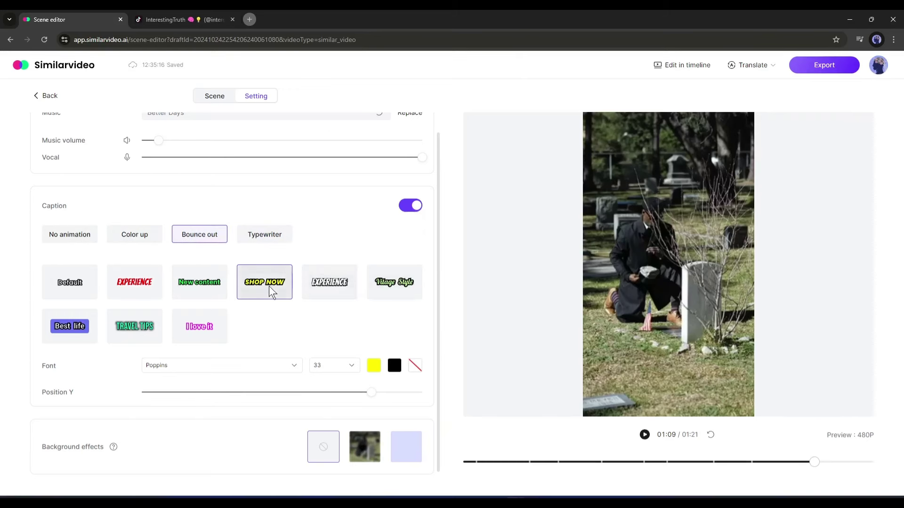
- Style the captions in CormorantSC at size 40 with the second background effect
{"action": "left_click", "coordinate": [216, 365]}
{"action": "scroll", "coordinate": [185, 258], "scroll_direction": "down", "scroll_amount": 5}
{"action": "left_click", "coordinate": [186, 326]}
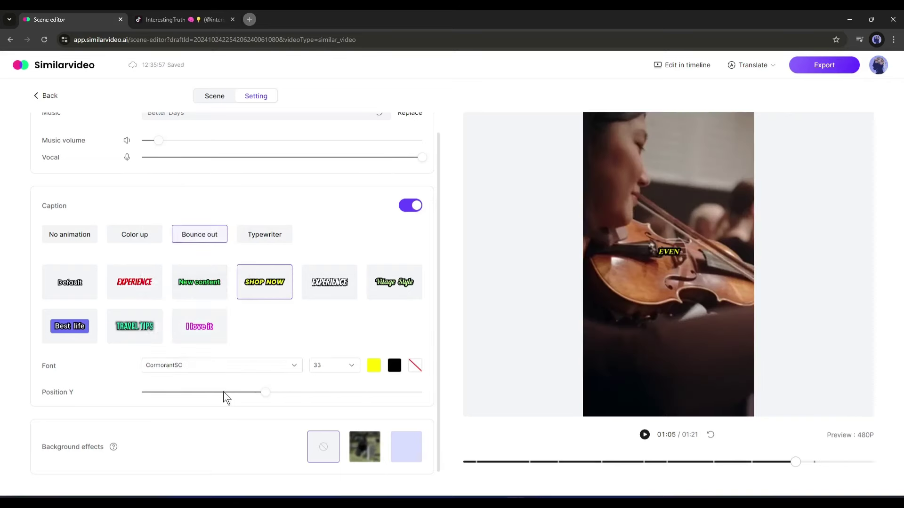
{"action": "left_click", "coordinate": [334, 365]}
{"action": "left_click", "coordinate": [316, 397]}
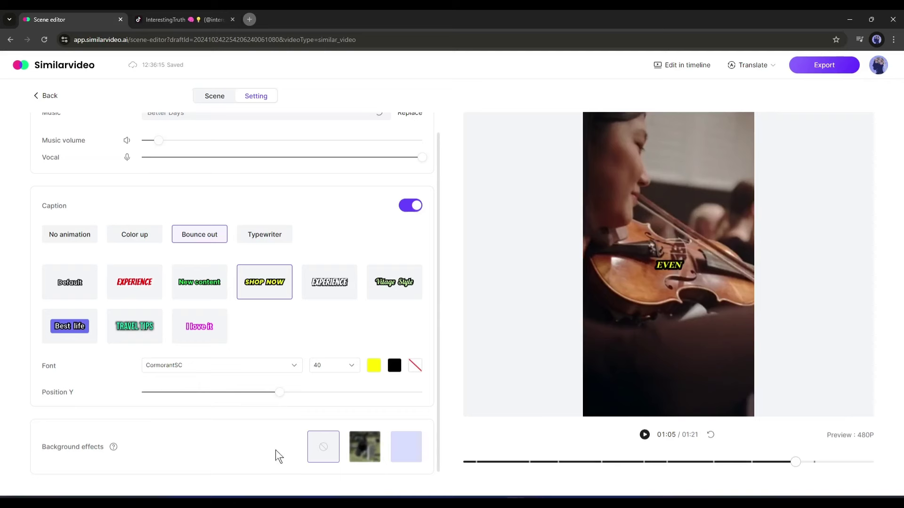
{"action": "left_click", "coordinate": [364, 448]}
{"action": "scroll", "coordinate": [341, 409], "scroll_direction": "up", "scroll_amount": 1}
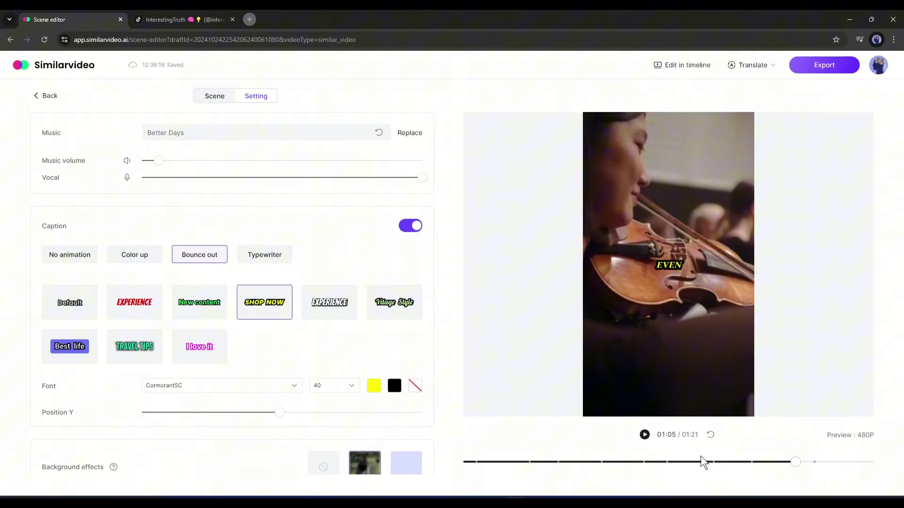
{"action": "left_click", "coordinate": [750, 463]}
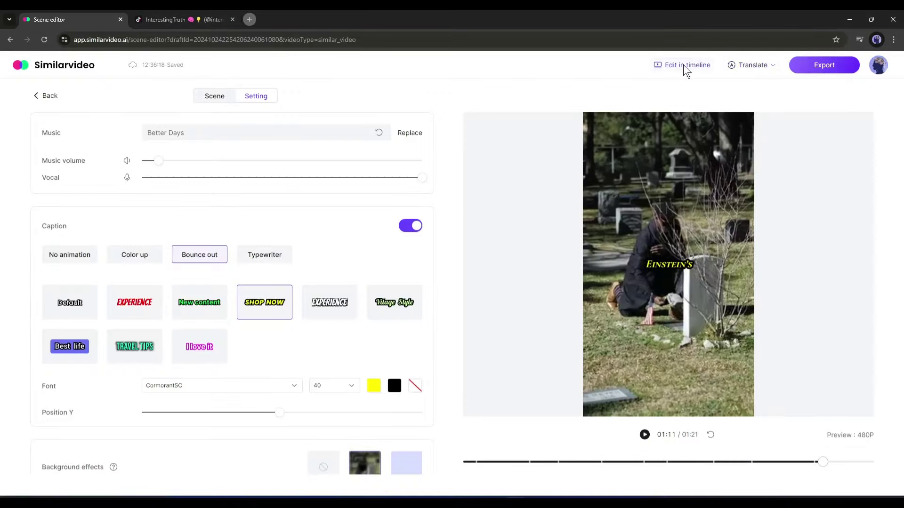
- Create a Spanish translation of the video and review its translated scene list
{"action": "left_click", "coordinate": [763, 66]}
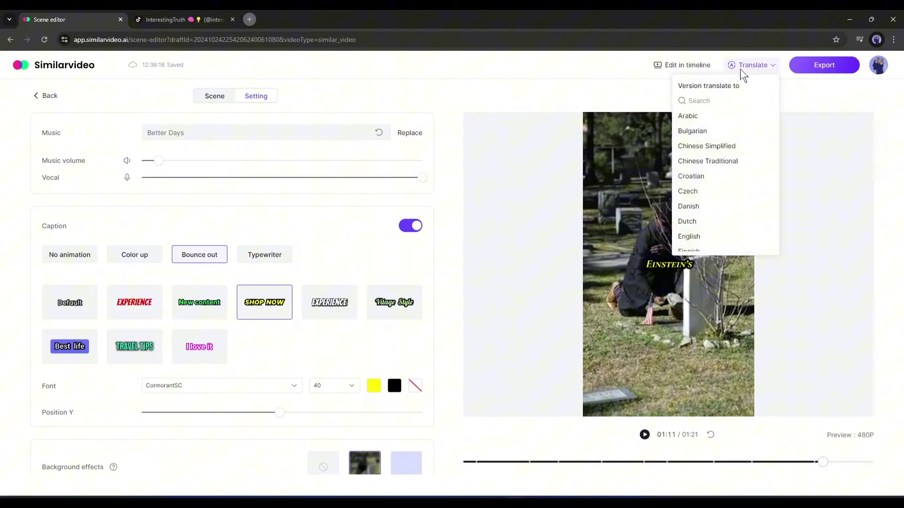
{"action": "scroll", "coordinate": [712, 150], "scroll_direction": "down", "scroll_amount": 6}
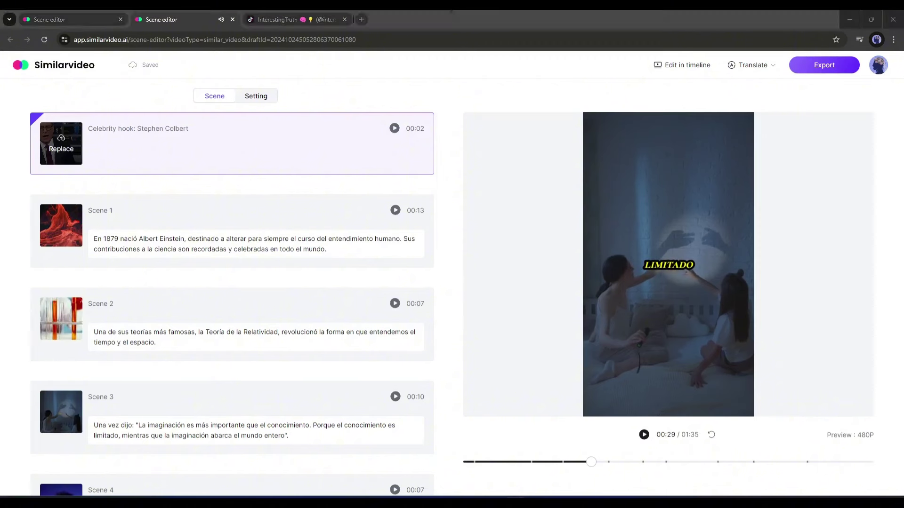
{"action": "left_click", "coordinate": [221, 95]}
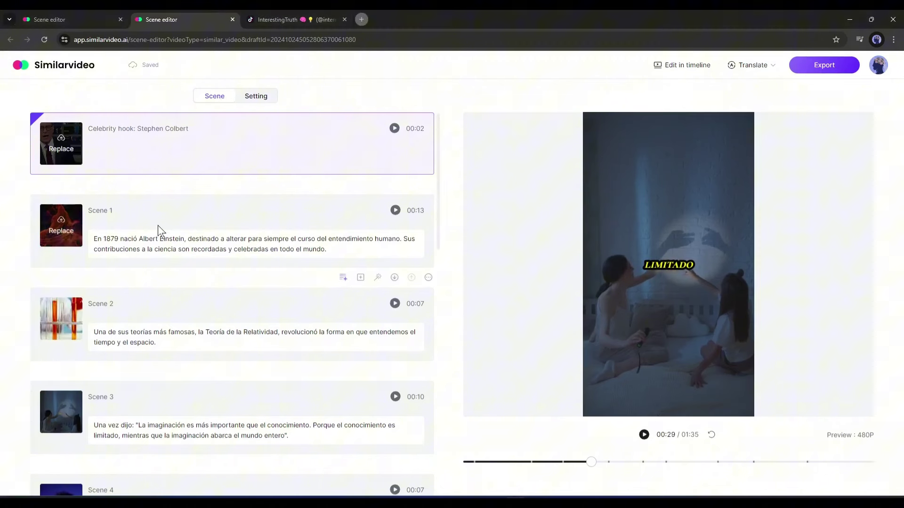
{"action": "scroll", "coordinate": [157, 225], "scroll_direction": "down", "scroll_amount": 6}
{"action": "scroll", "coordinate": [156, 225], "scroll_direction": "down", "scroll_amount": 5}
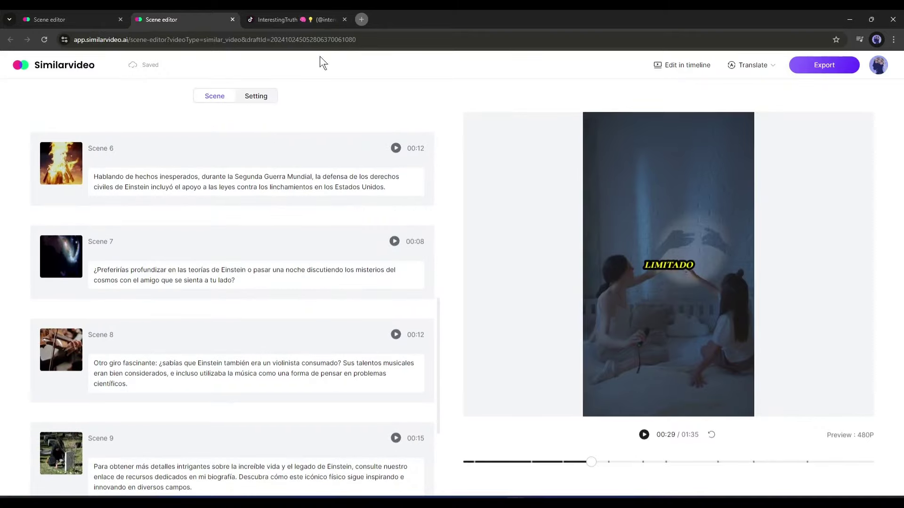
- Close the Spanish version and return to the English scene list, selecting Scene 1
{"action": "left_click", "coordinate": [233, 20]}
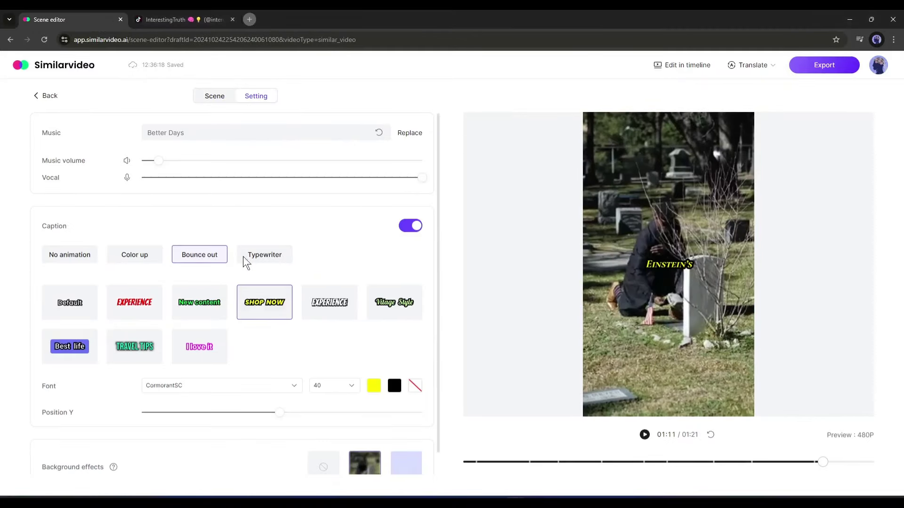
{"action": "scroll", "coordinate": [178, 314], "scroll_direction": "down", "scroll_amount": 1}
{"action": "scroll", "coordinate": [179, 314], "scroll_direction": "up", "scroll_amount": 1}
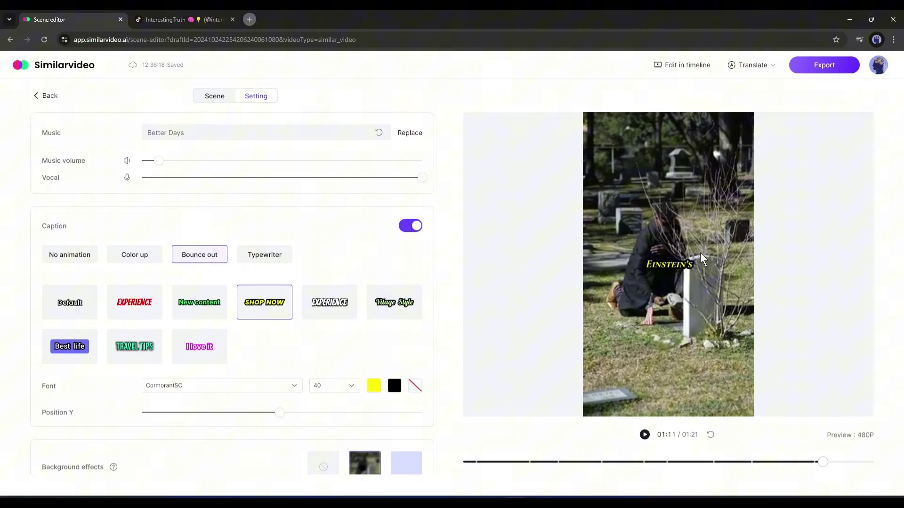
{"action": "left_click", "coordinate": [216, 97]}
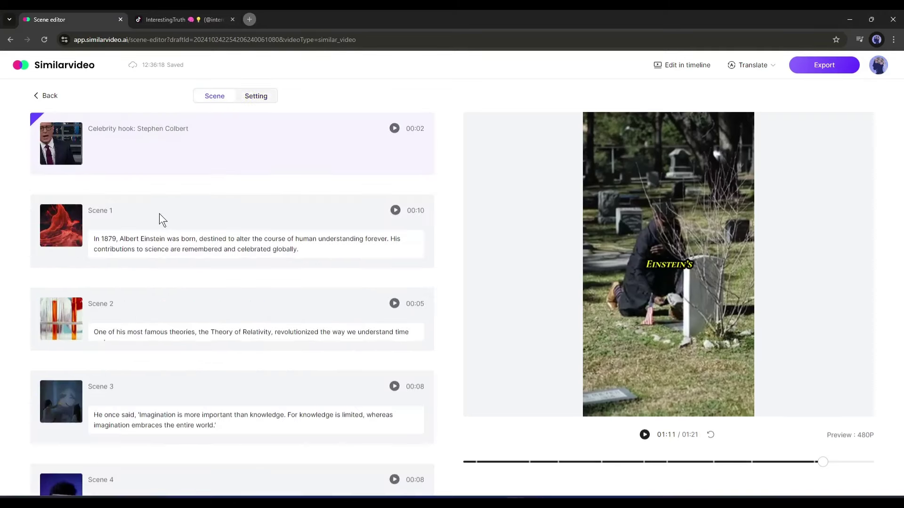
{"action": "left_click", "coordinate": [178, 239]}
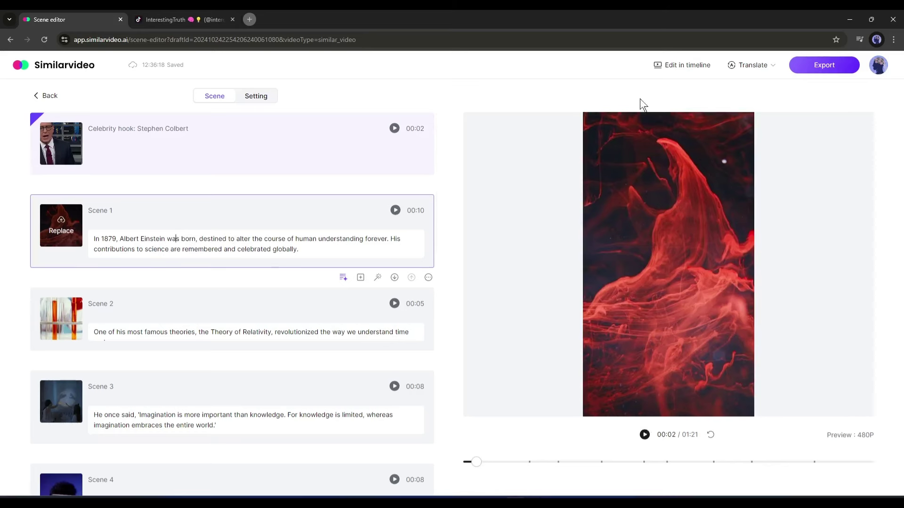
- In the timeline editor, place the Einstein image from the stock media library on a new track
{"action": "left_click", "coordinate": [676, 69]}
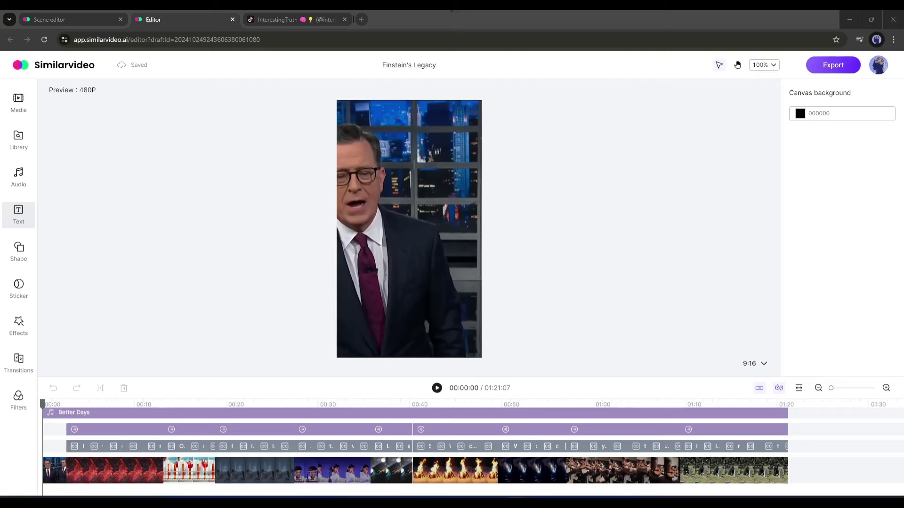
{"action": "left_click", "coordinate": [455, 471]}
{"action": "scroll", "coordinate": [849, 316], "scroll_direction": "down", "scroll_amount": 5}
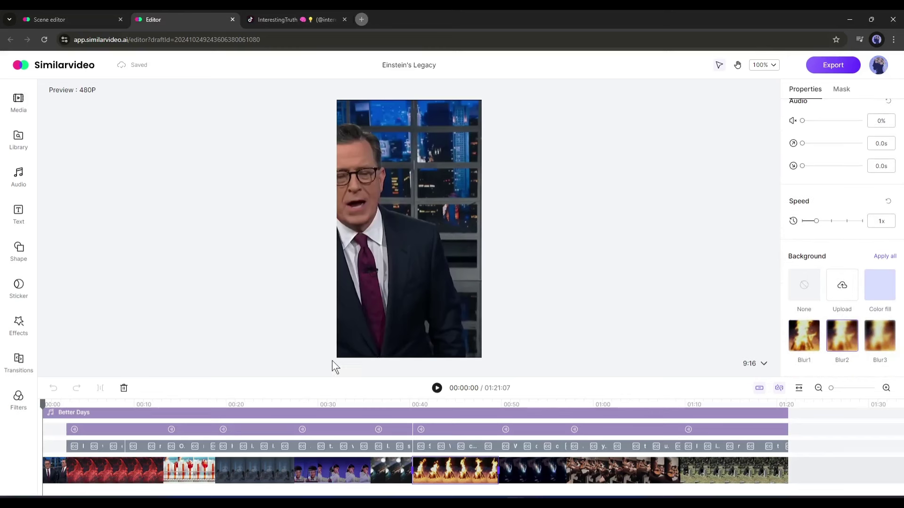
{"action": "left_click", "coordinate": [20, 136]}
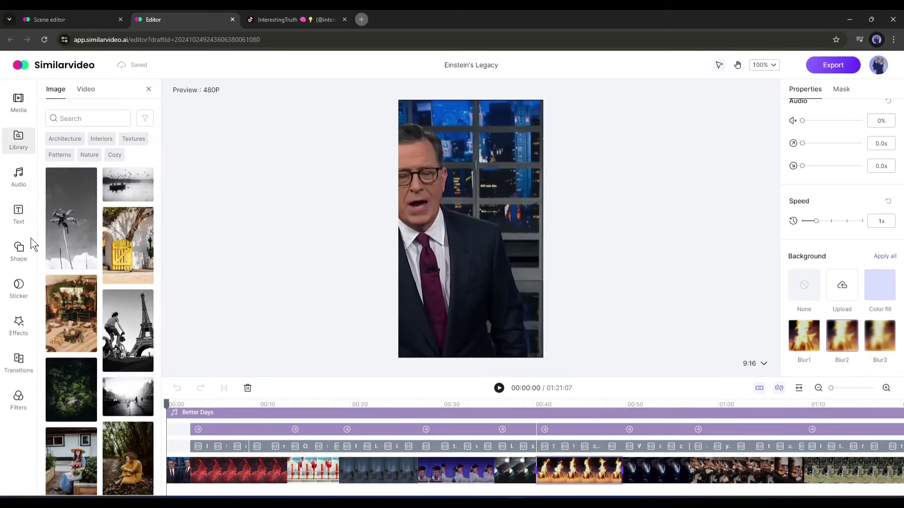
{"action": "left_click", "coordinate": [36, 253]}
{"action": "left_click", "coordinate": [18, 285]}
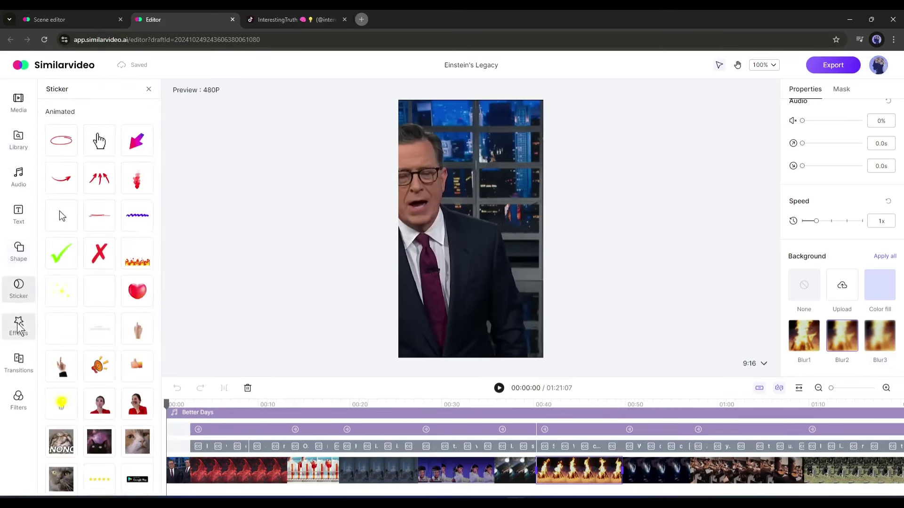
{"action": "left_click", "coordinate": [19, 325]}
{"action": "left_click", "coordinate": [19, 363]}
{"action": "left_click", "coordinate": [18, 401]}
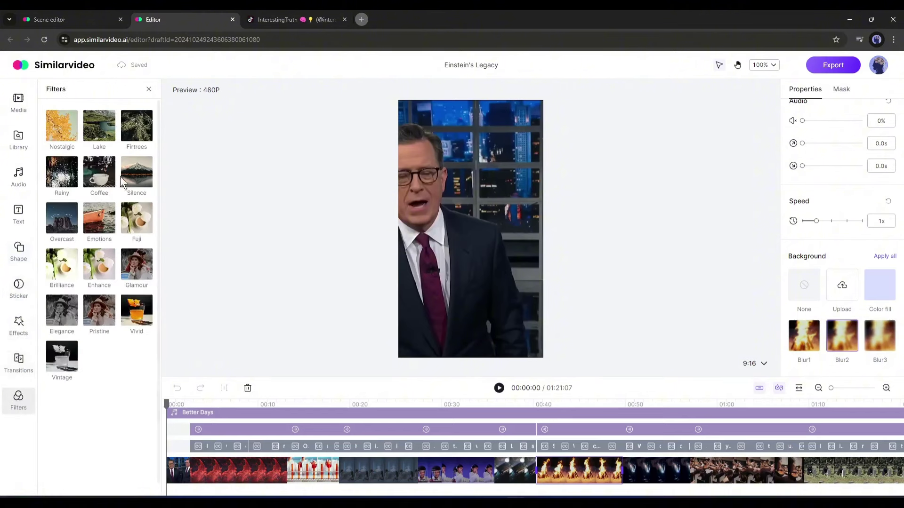
{"action": "left_click", "coordinate": [18, 138]}
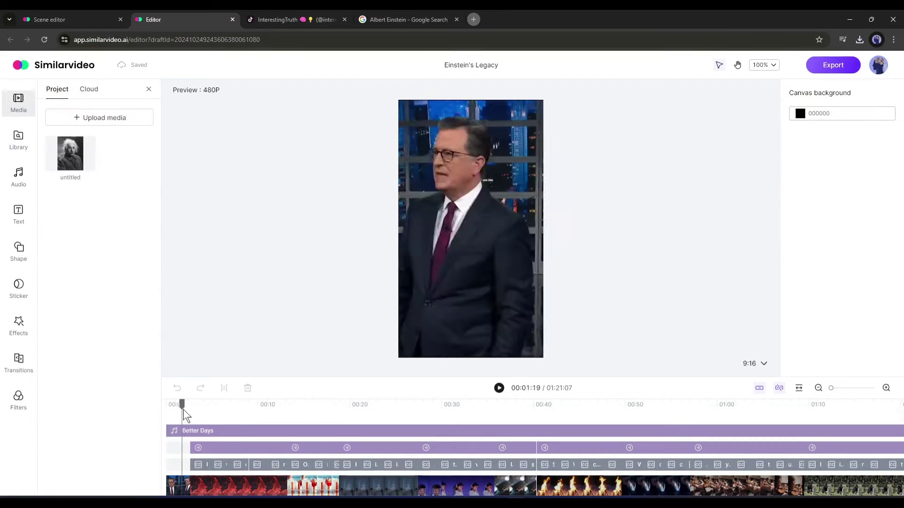
{"action": "left_click_drag", "start_coordinate": [182, 413], "coordinate": [215, 437]}
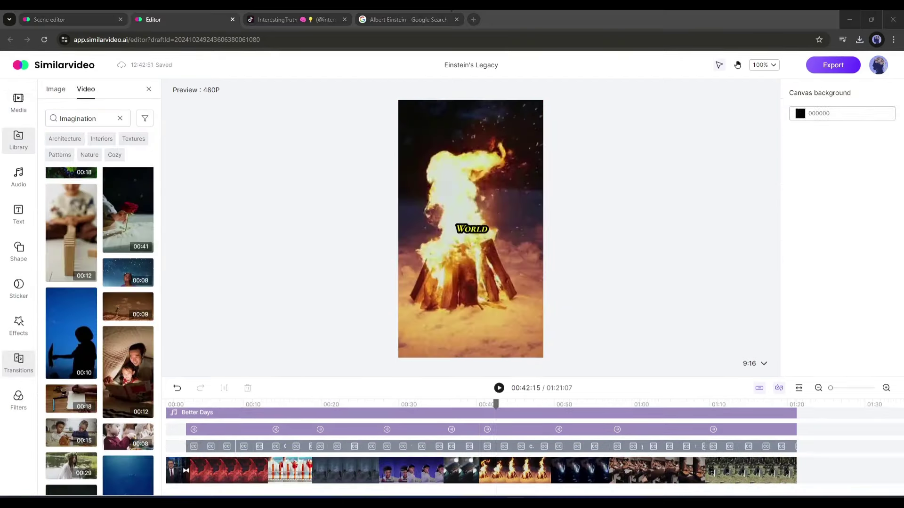
- Export the video at 1080P resolution
{"action": "left_click", "coordinate": [834, 69]}
{"action": "left_click", "coordinate": [447, 285]}
{"action": "left_click", "coordinate": [442, 333]}
{"action": "left_click", "coordinate": [490, 312]}
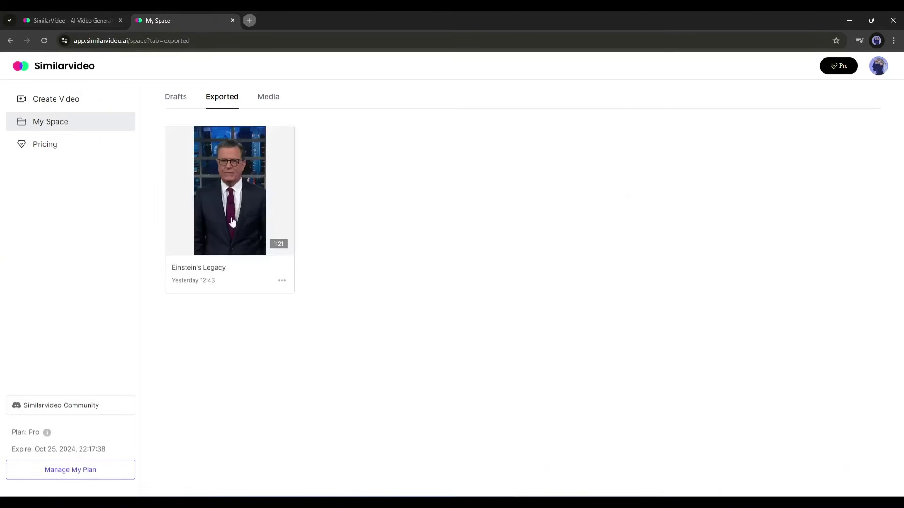
- Open the Einstein's Legacy export's preview page and download the video
{"action": "left_click", "coordinate": [236, 184]}
{"action": "left_click", "coordinate": [773, 66]}
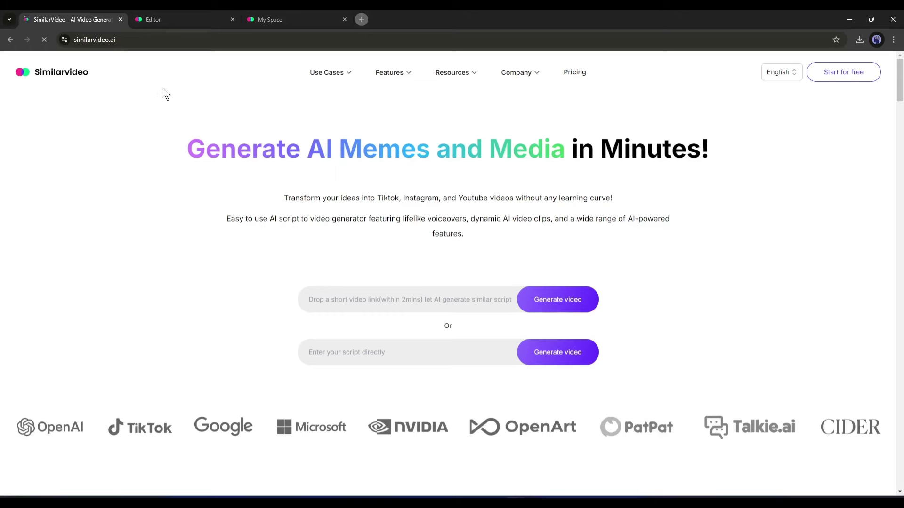
- Scroll through the similarvideo.ai homepage and reveal the Features menu's tool list
{"action": "scroll", "coordinate": [213, 197], "scroll_direction": "down", "scroll_amount": 10}
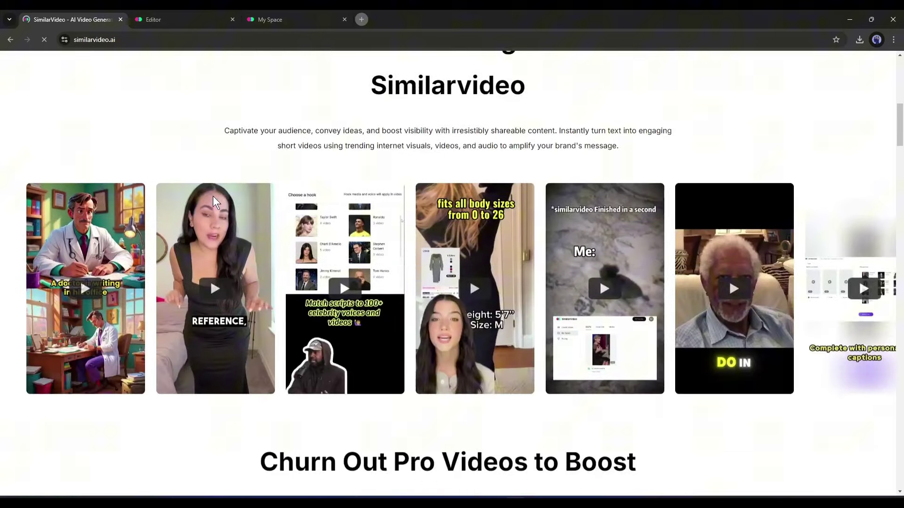
{"action": "scroll", "coordinate": [212, 196], "scroll_direction": "up", "scroll_amount": 10}
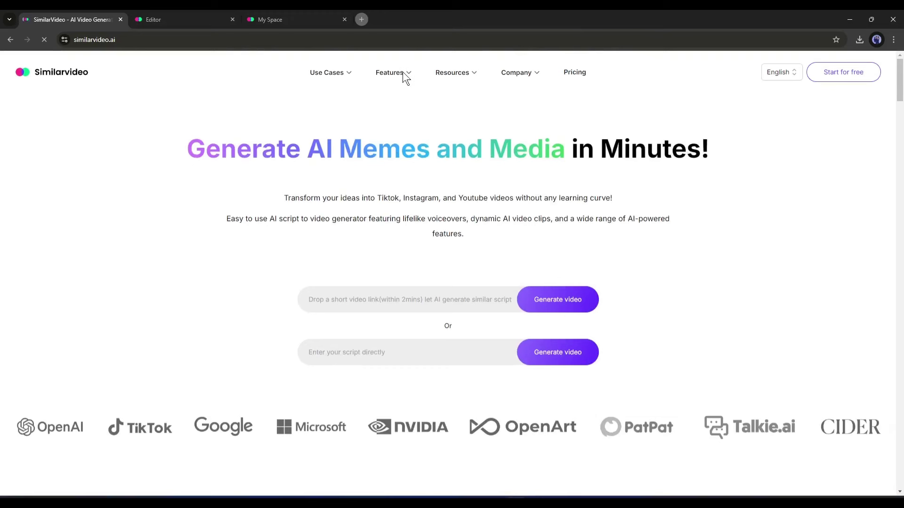
{"action": "mouse_move", "coordinate": [403, 72]}
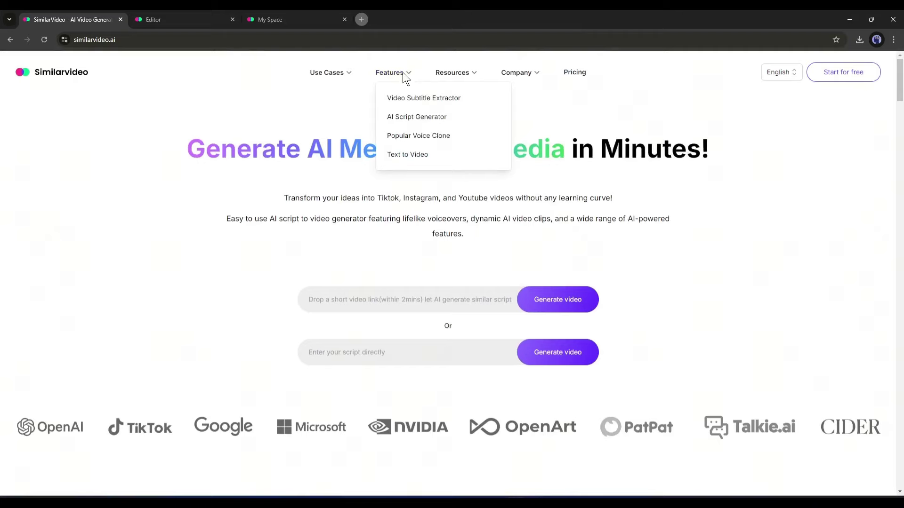